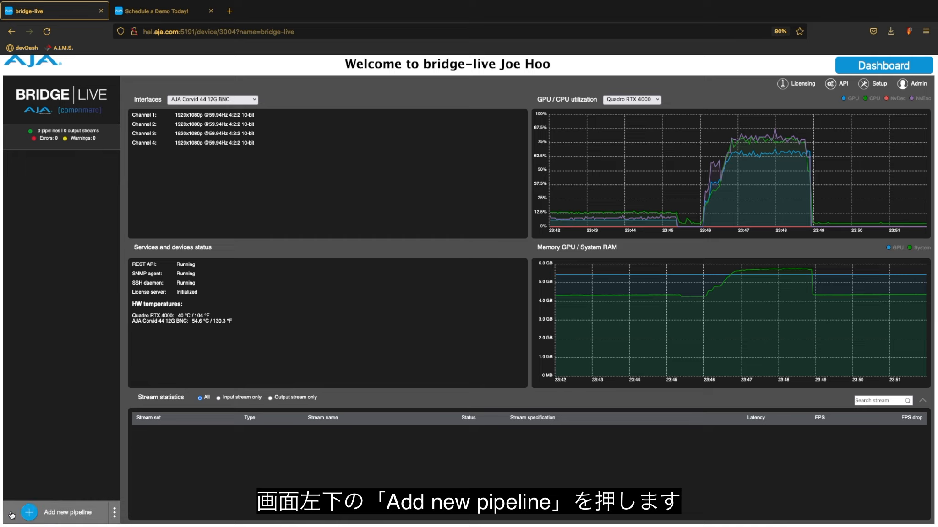
- Create a new pipeline and rename it 'NDI - SRT - 01'
scroll(25, 467, "up", 5)
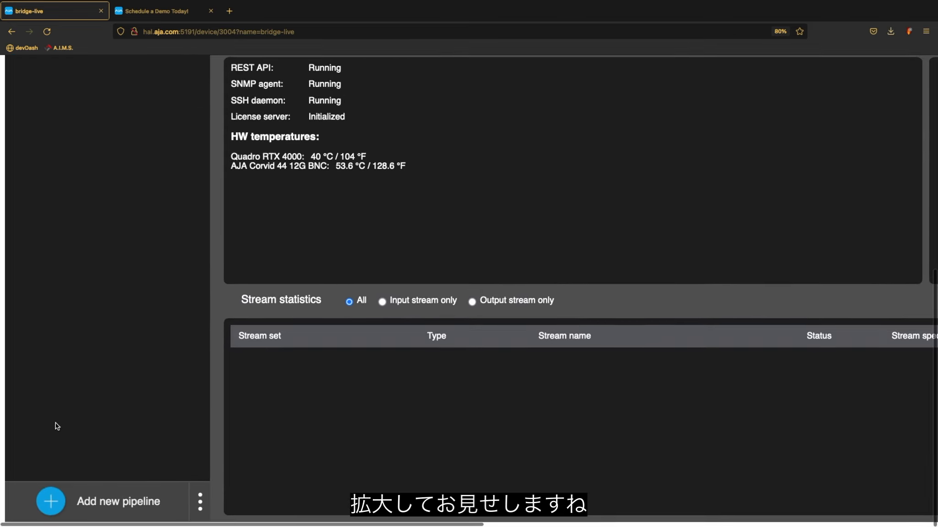
left_click(106, 500)
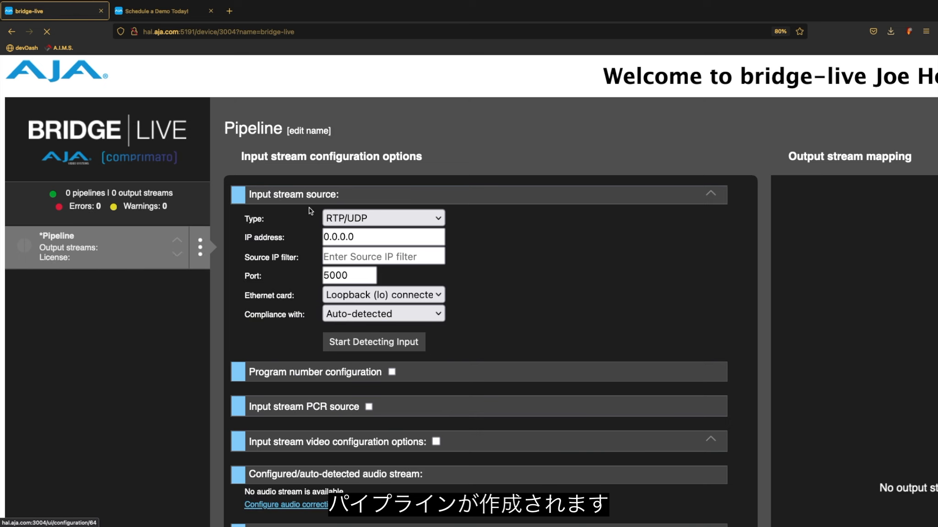
left_click(321, 131)
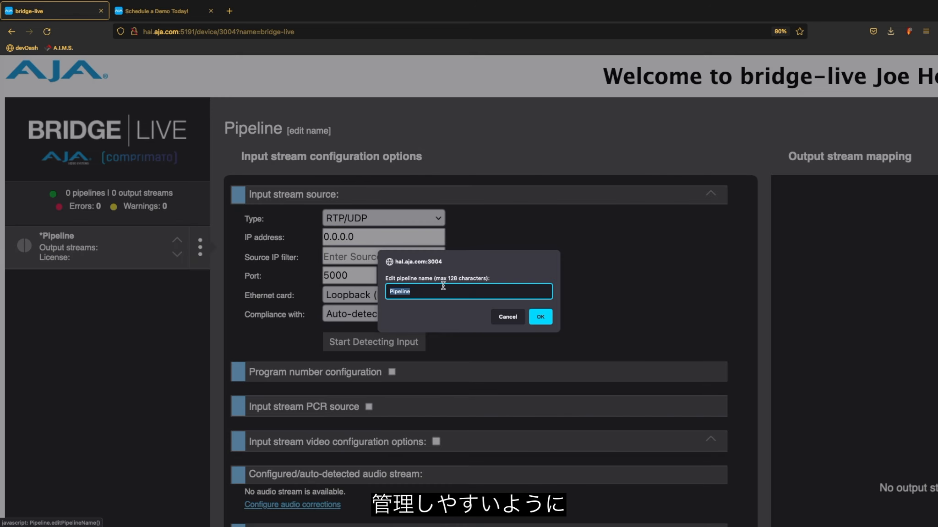
type("NDI - SRT")
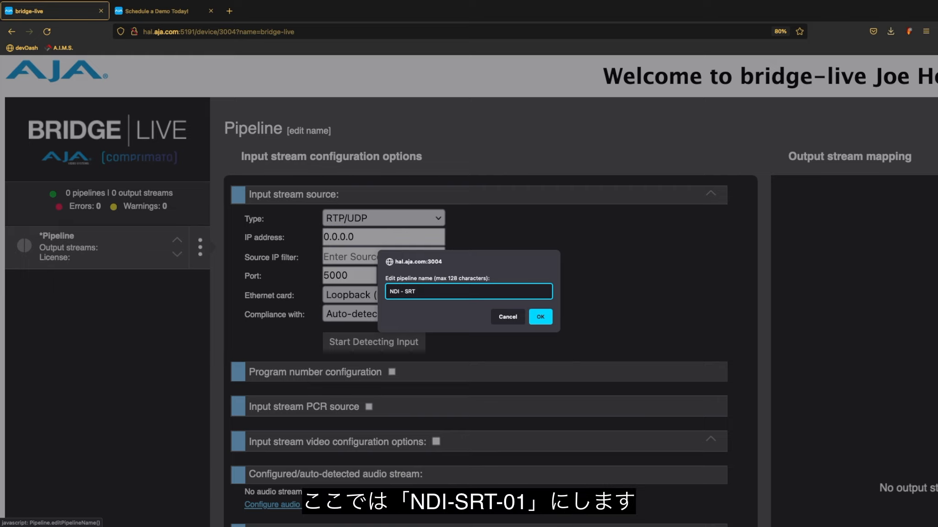
type("- 01")
left_click(543, 317)
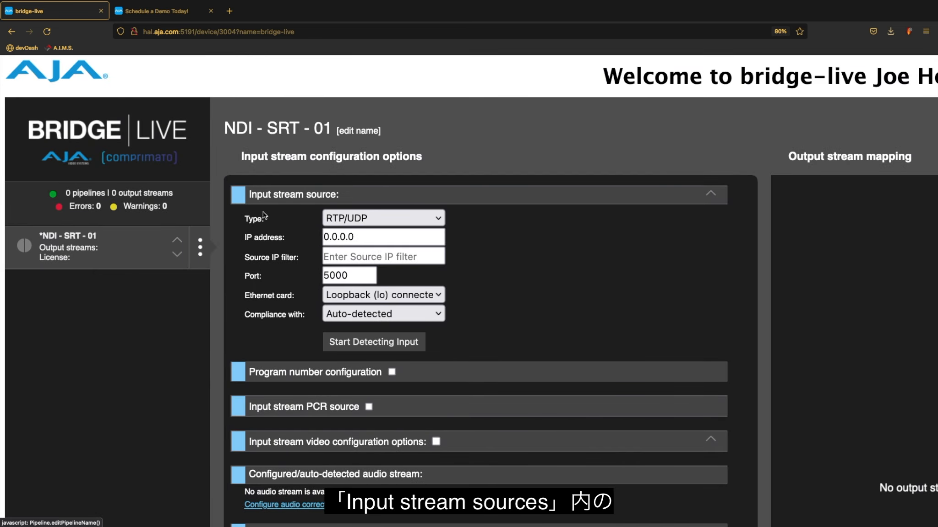
- Use NDI source HD CH 01 as input, detected as uncompressed 1920x1080 at 29.97 Hz
left_click(421, 218)
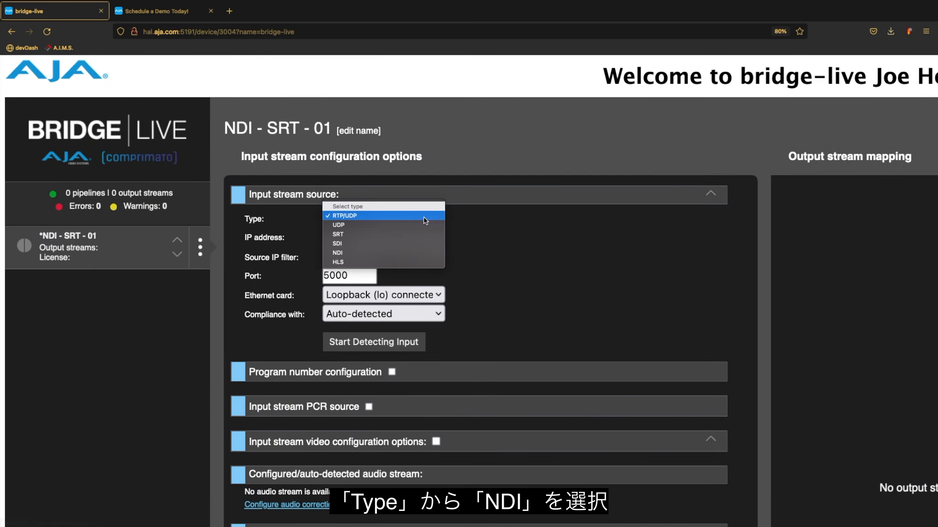
left_click(400, 253)
left_click(419, 237)
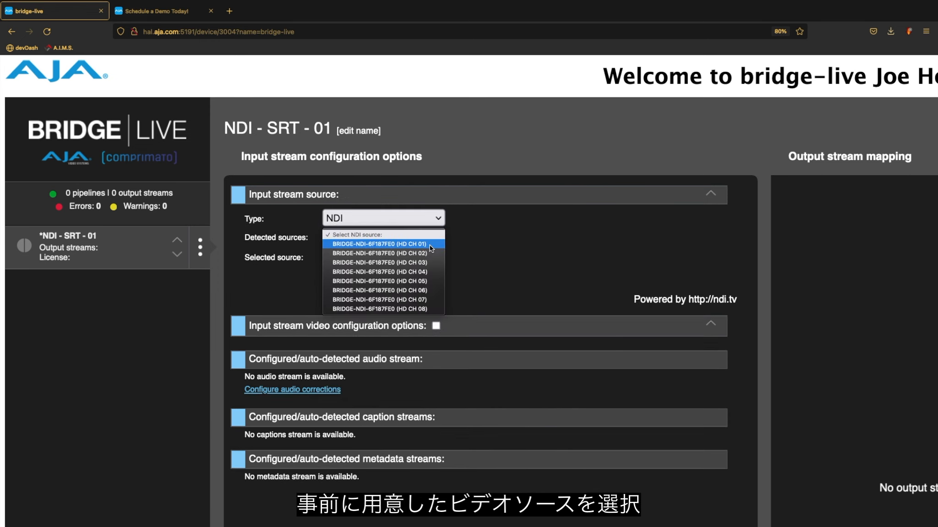
left_click(430, 245)
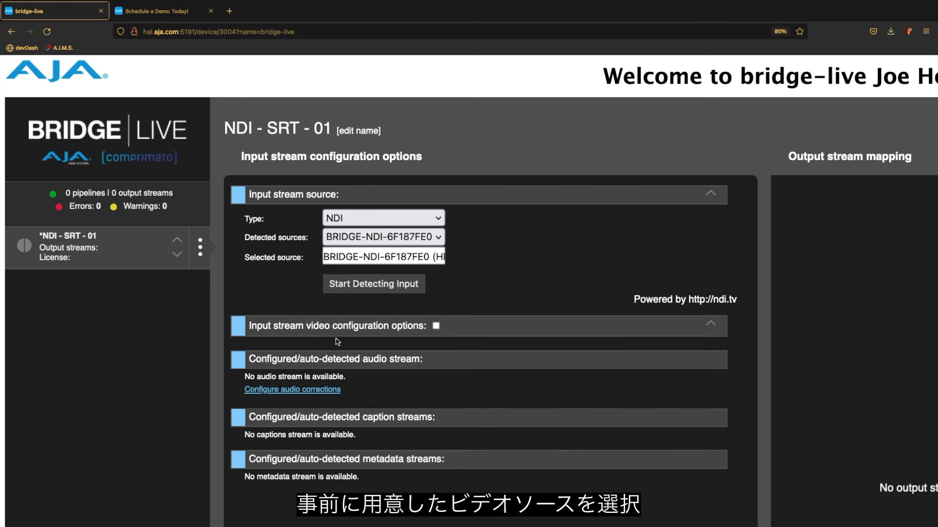
left_click(393, 291)
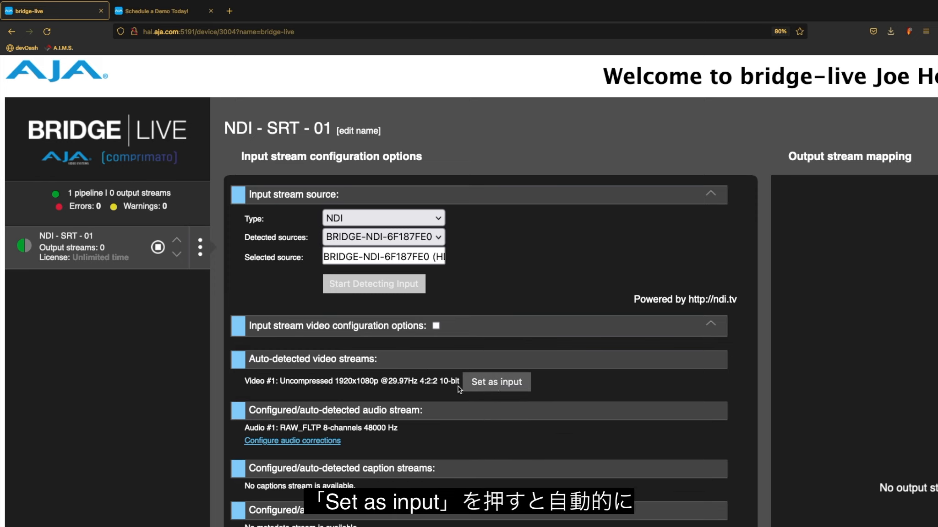
left_click(494, 384)
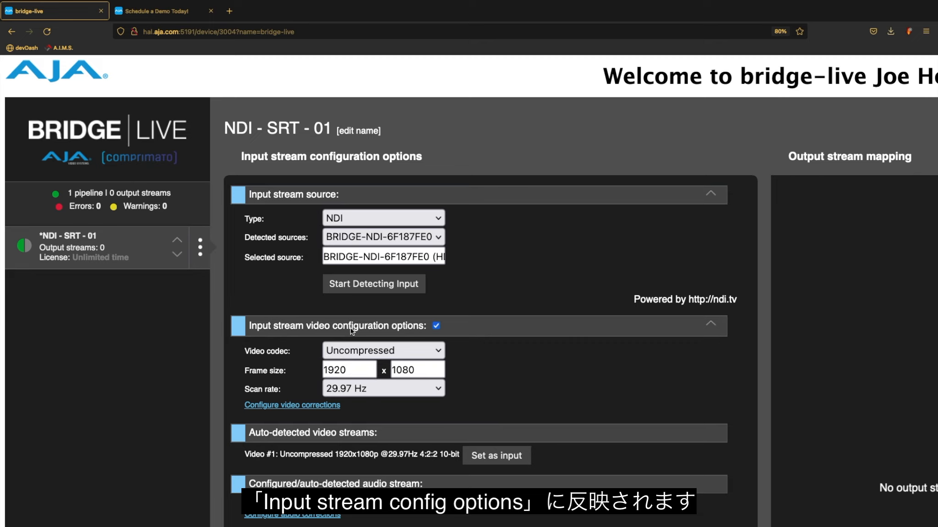
scroll(382, 353, "down", 2)
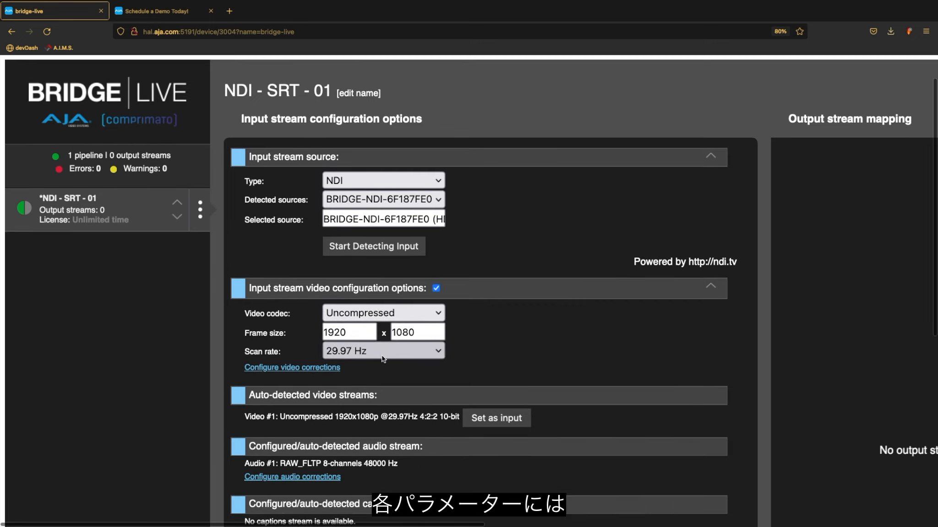
scroll(383, 359, "down", 1)
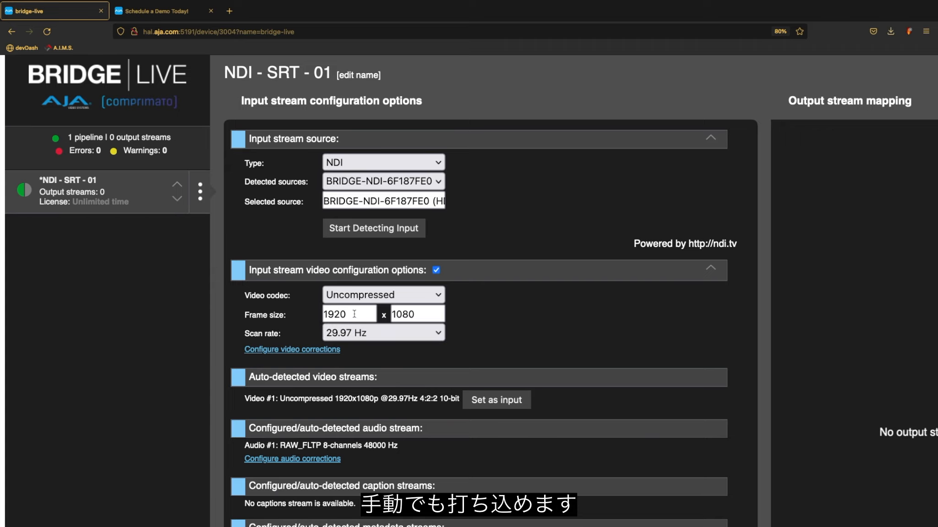
scroll(397, 336, "down", 5)
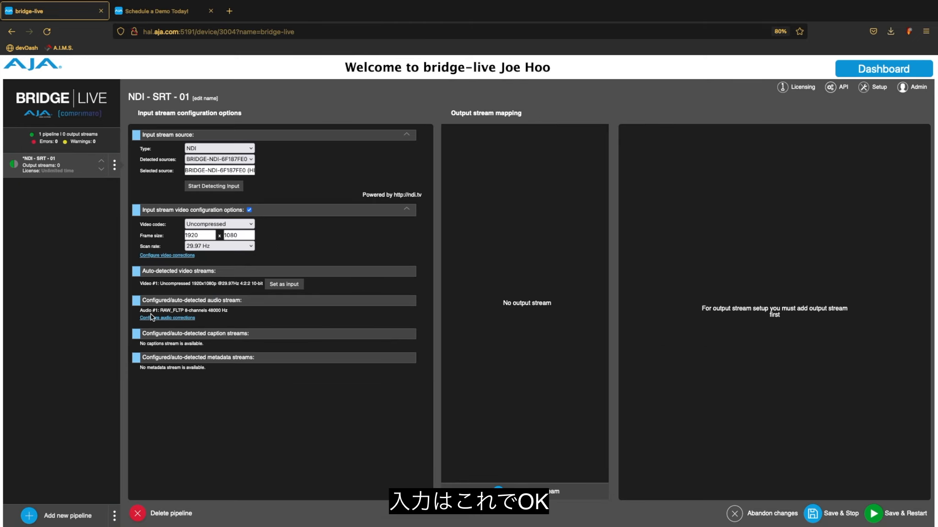
- Add an output stream to the pipeline and name it SRT01
left_click(532, 492)
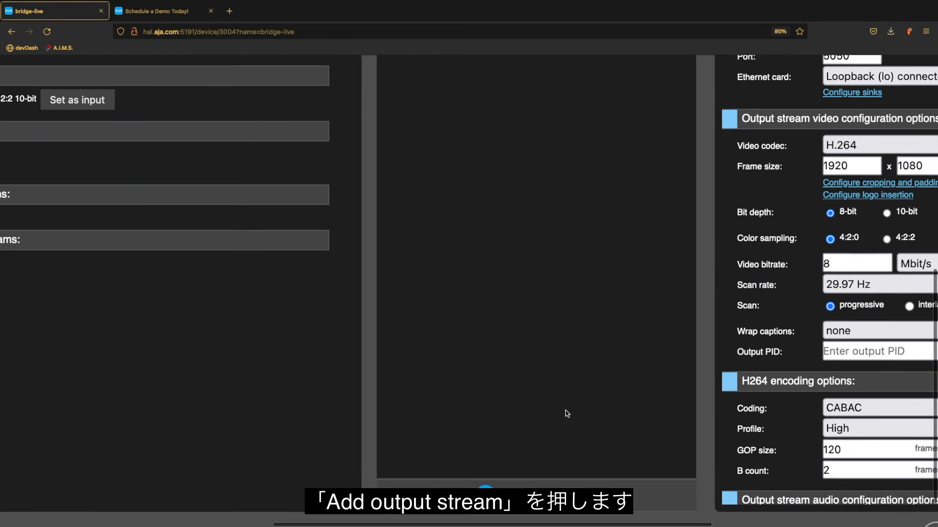
scroll(565, 410, "up", 8)
scroll(565, 410, "right", 7)
left_click(575, 233)
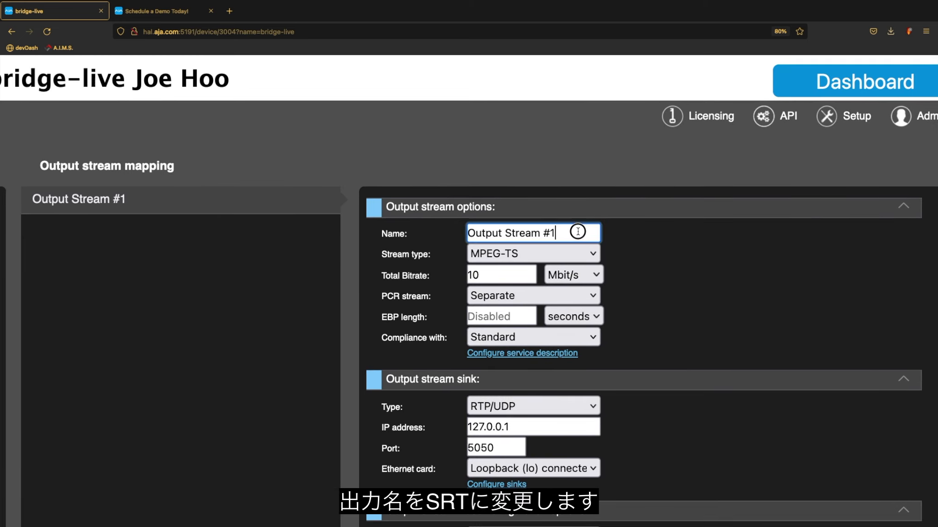
key("BackSpace")
key("BackSpace")
key("BackSpace")
key("BackSpace")
key("BackSpace")
key("BackSpace")
key("BackSpace")
key("BackSpace")
key("BackSpace")
key("BackSpace")
key("BackSpace")
key("BackSpace")
key("BackSpace")
key("BackSpace")
key("BackSpace")
type("SRE")
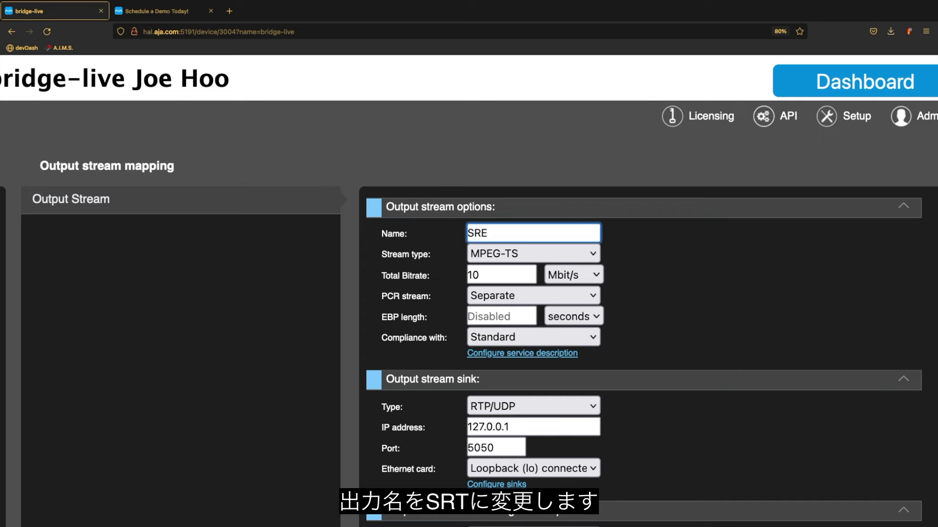
type("T")
key("BackSpace")
key("BackSpace")
type("T")
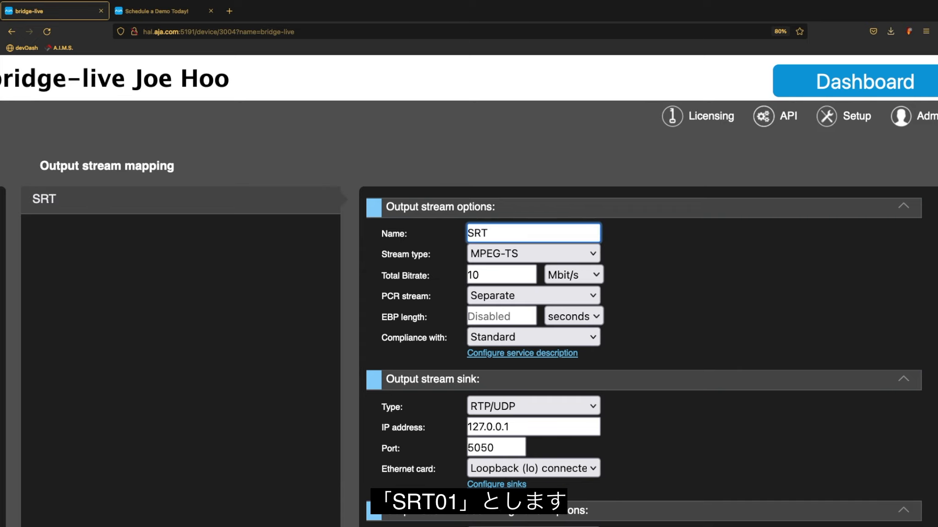
type("01")
- Set the SRT01 sink to SRT at 198.169.208.120, port 5051, over Ethernet card 1
scroll(471, 305, "down", 3)
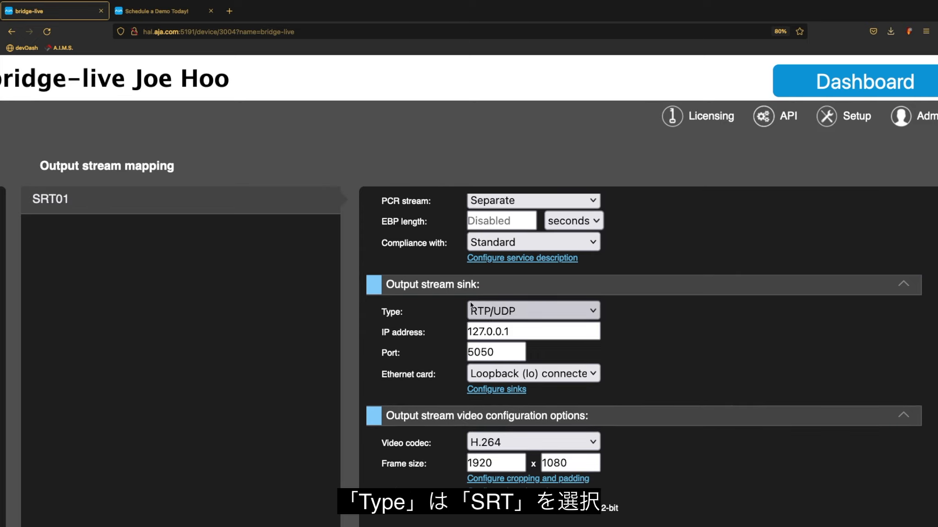
left_click(472, 308)
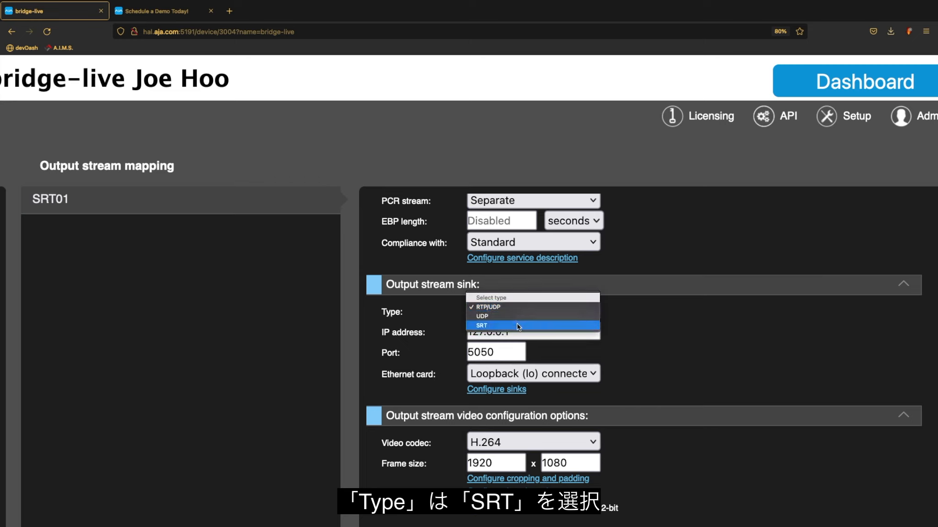
left_click(517, 324)
key("Tab")
type("198.169.208.120")
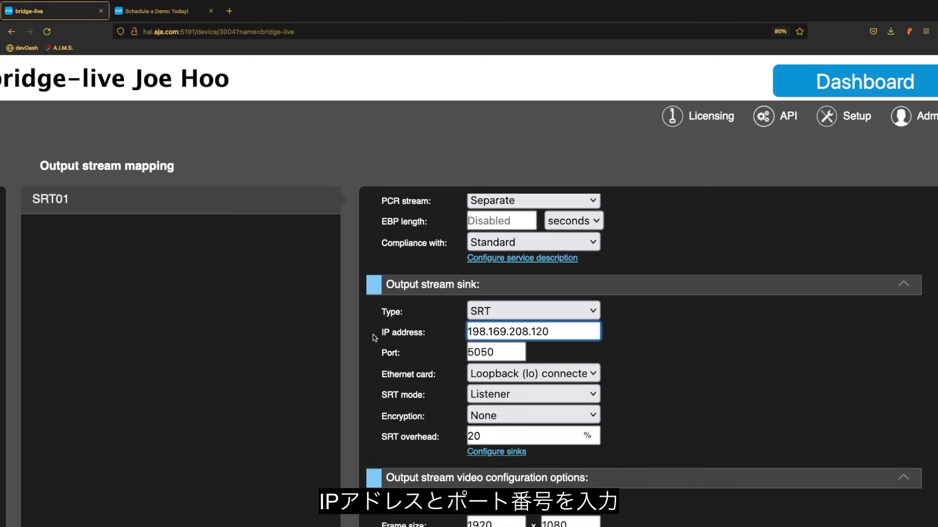
left_click(510, 353)
key("BackSpace")
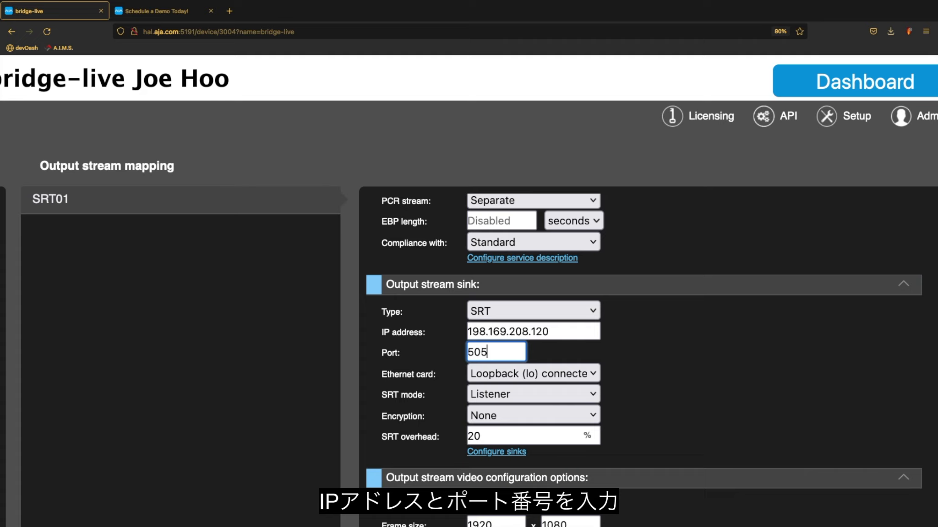
left_click(593, 371)
left_click(526, 345)
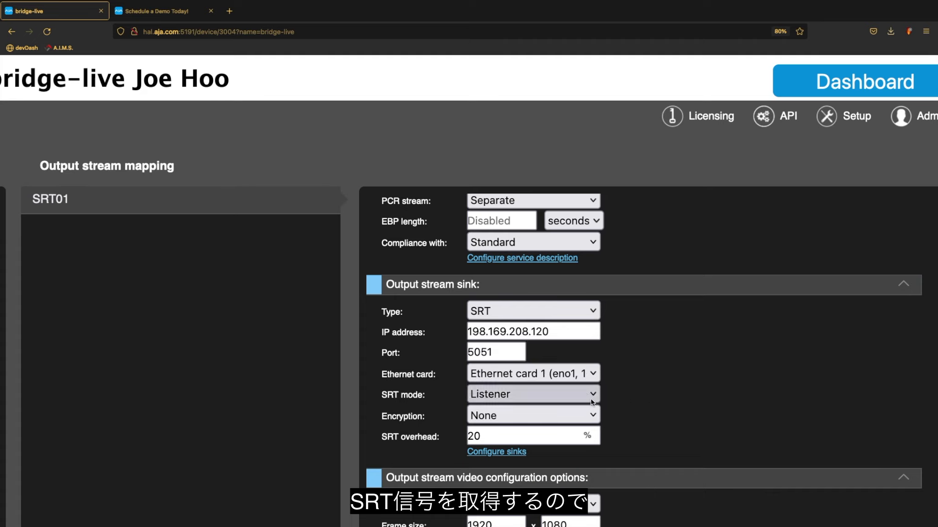
scroll(620, 388, "down", 6)
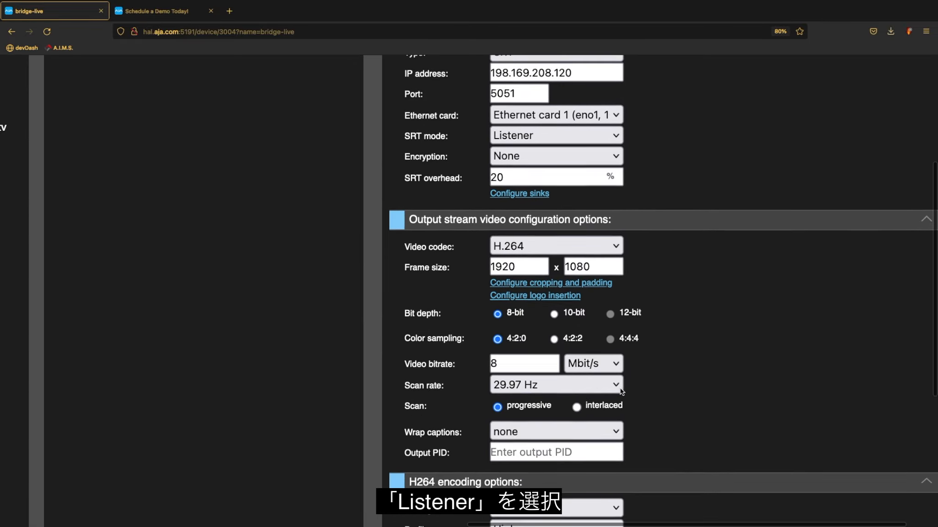
scroll(620, 388, "down", 2)
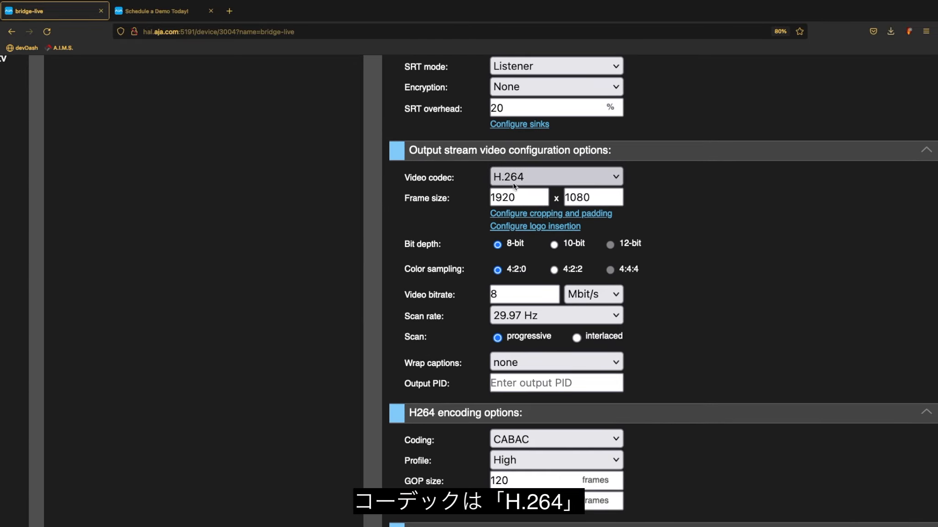
scroll(514, 185, "down", 1)
scroll(514, 186, "right", 1)
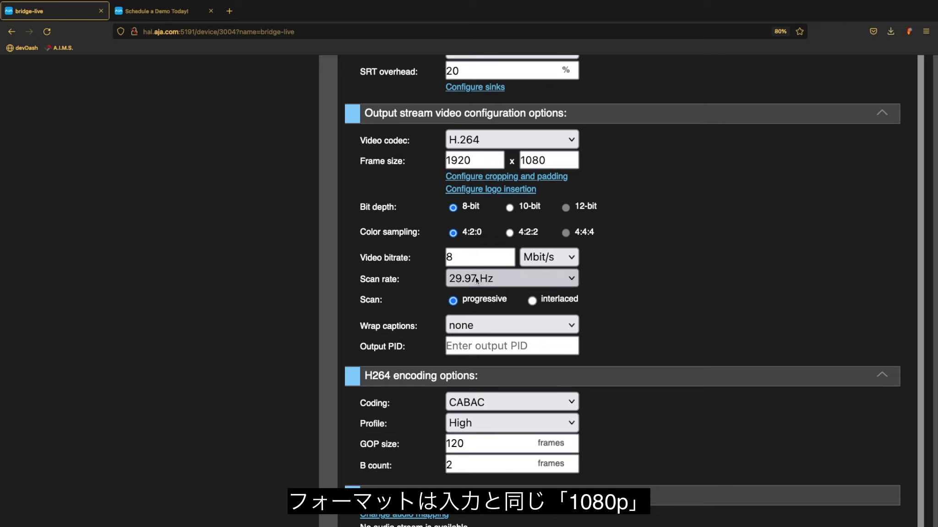
scroll(446, 291, "down", 3)
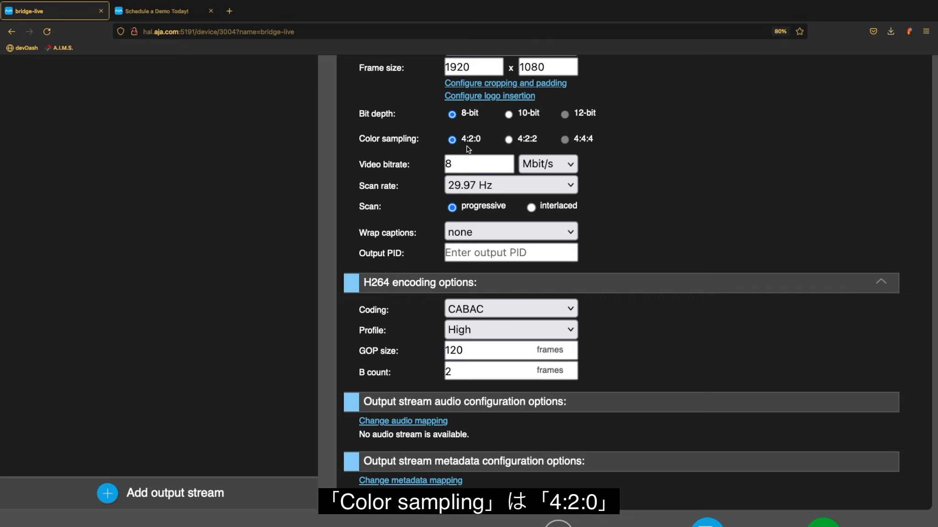
scroll(458, 266, "down", 2)
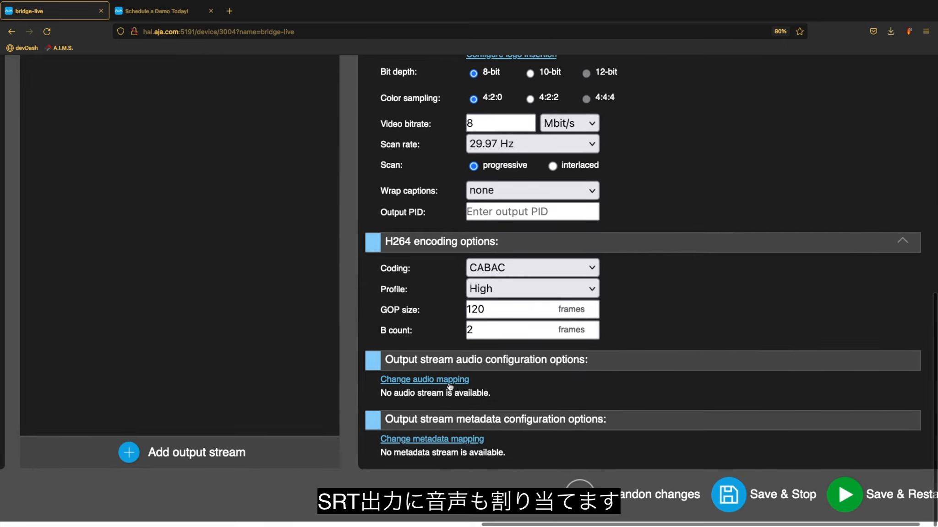
- Add an audio stream to SRT01 and remove output channels #3 through #8
left_click(449, 384)
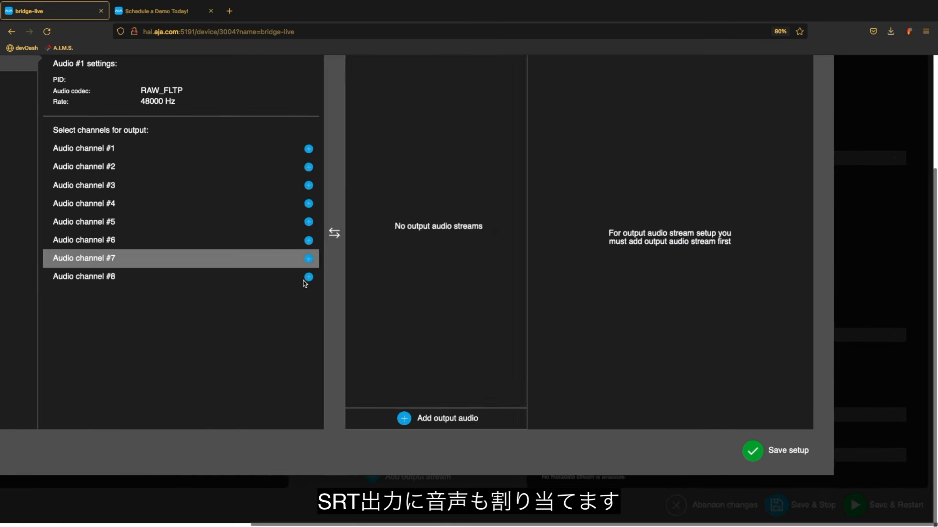
scroll(305, 284, "down", 3)
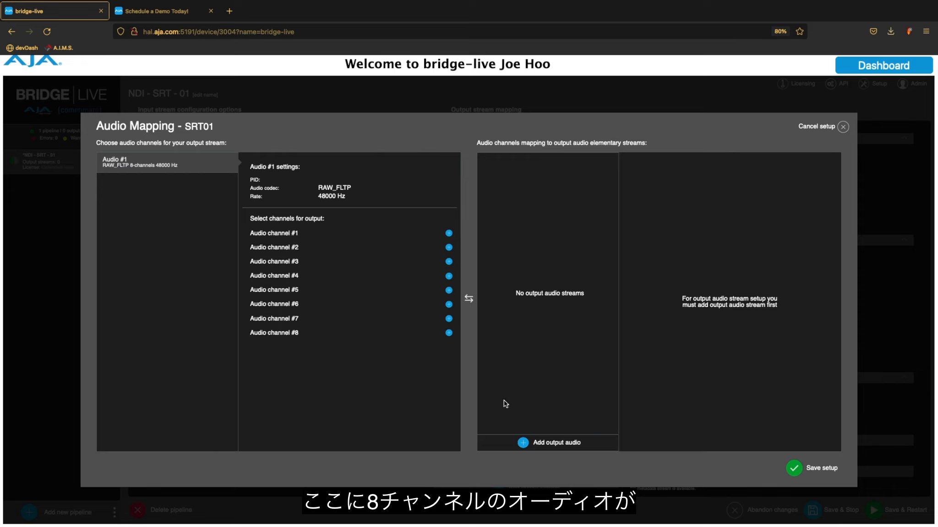
left_click(528, 444)
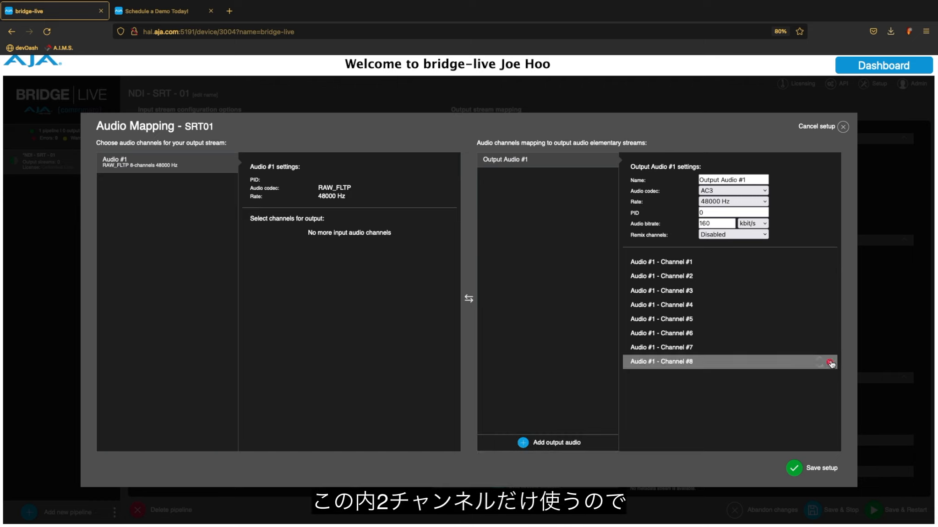
left_click(830, 363)
left_click(831, 348)
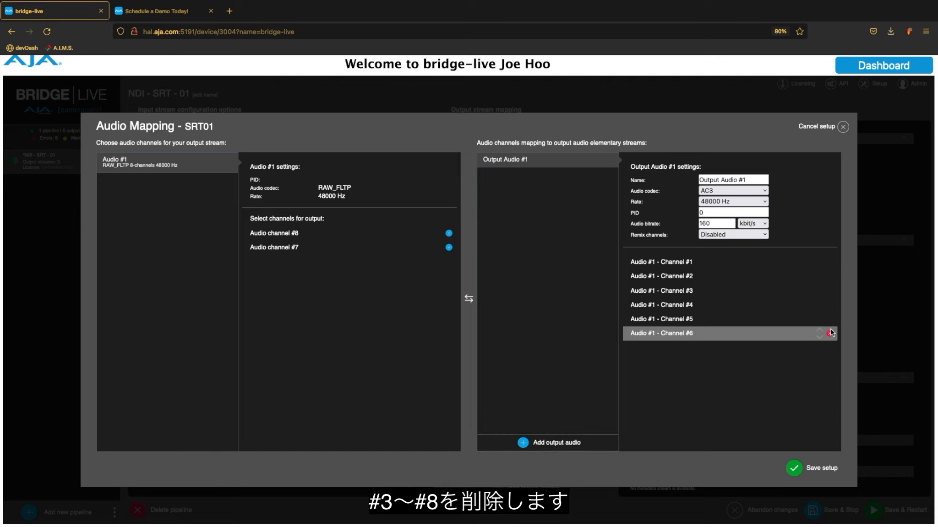
left_click(830, 333)
left_click(830, 319)
left_click(831, 305)
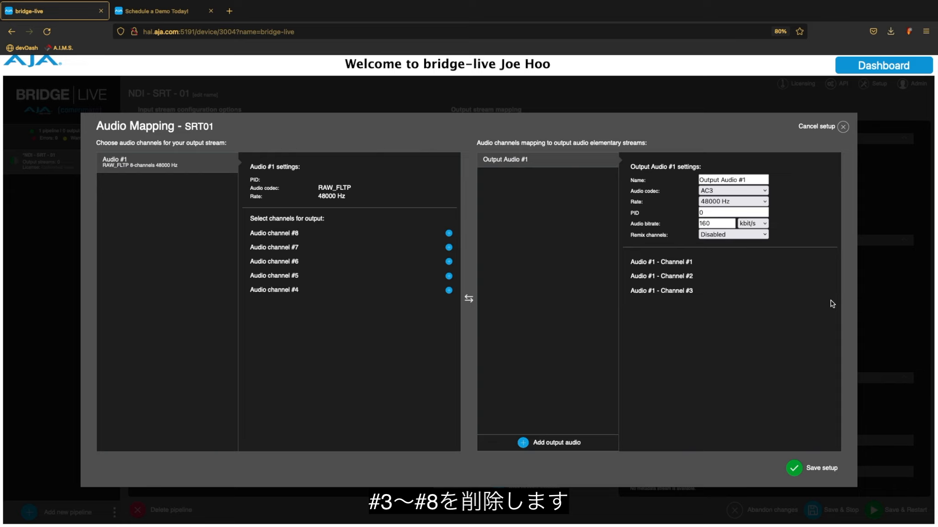
left_click(830, 291)
- Set the audio codec to AAC-ADTS, bitrate 192, PID 32, and save the mapping
left_click(763, 192)
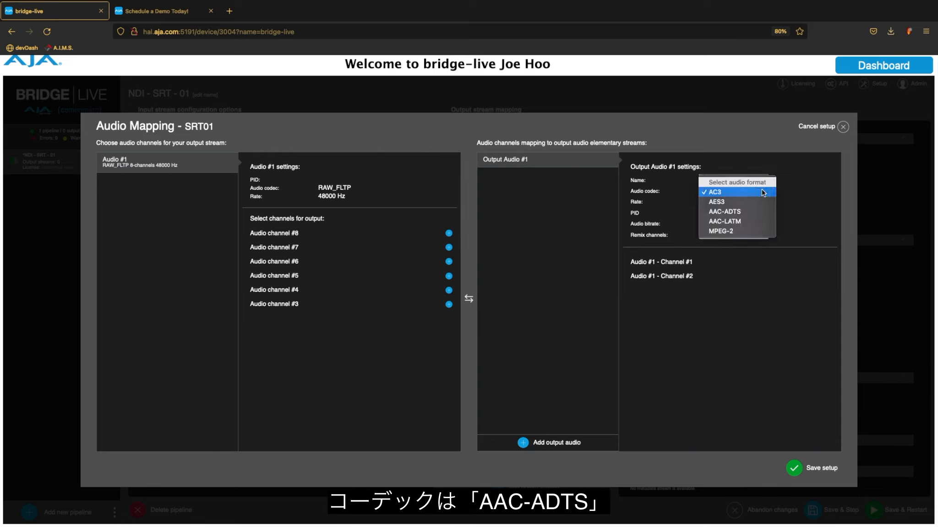
left_click(751, 212)
double_click(724, 223)
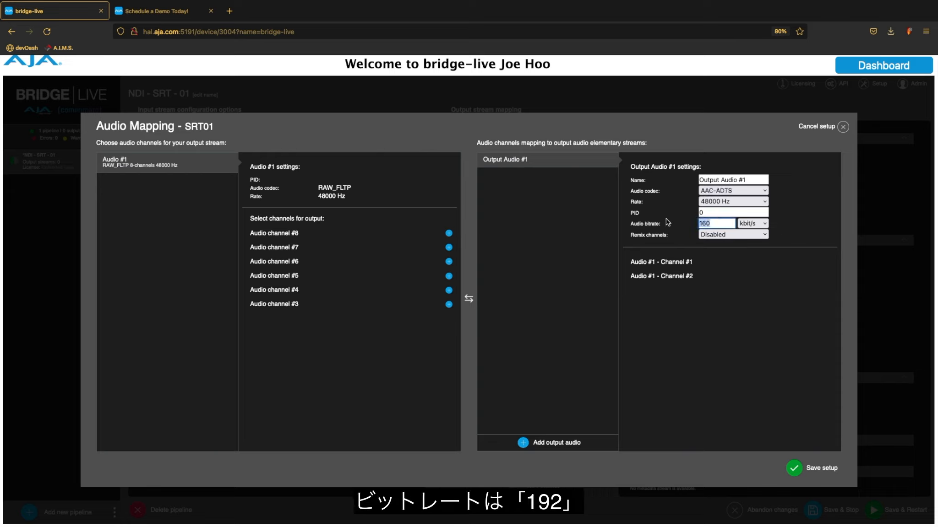
type("192")
key("shift+Tab")
type("32")
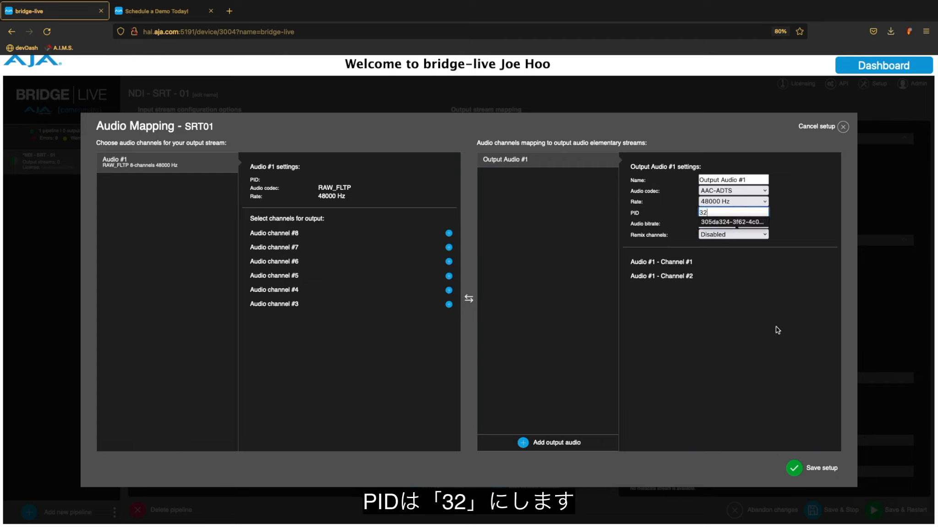
left_click(796, 467)
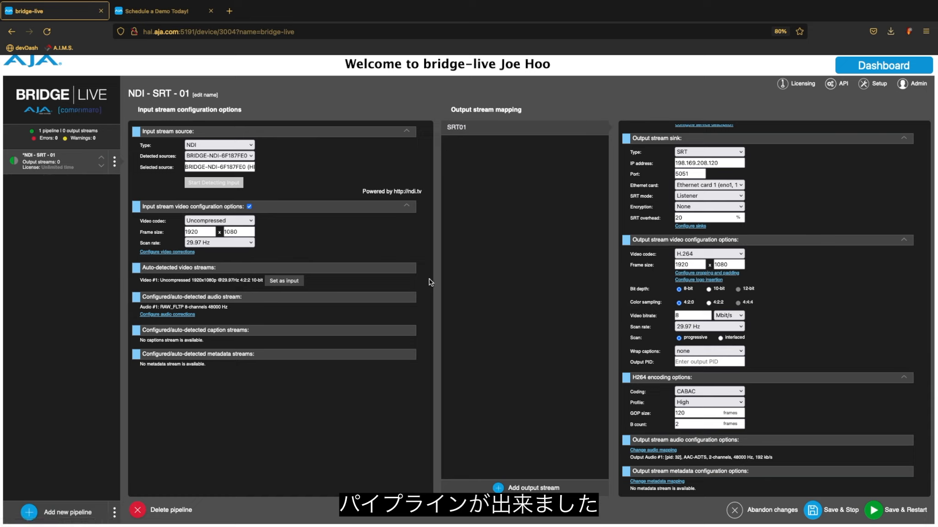
- Save and restart NDI - SRT - 01, check its unconnected-SRT01 warning, then switch to Wirecast
left_click(875, 511)
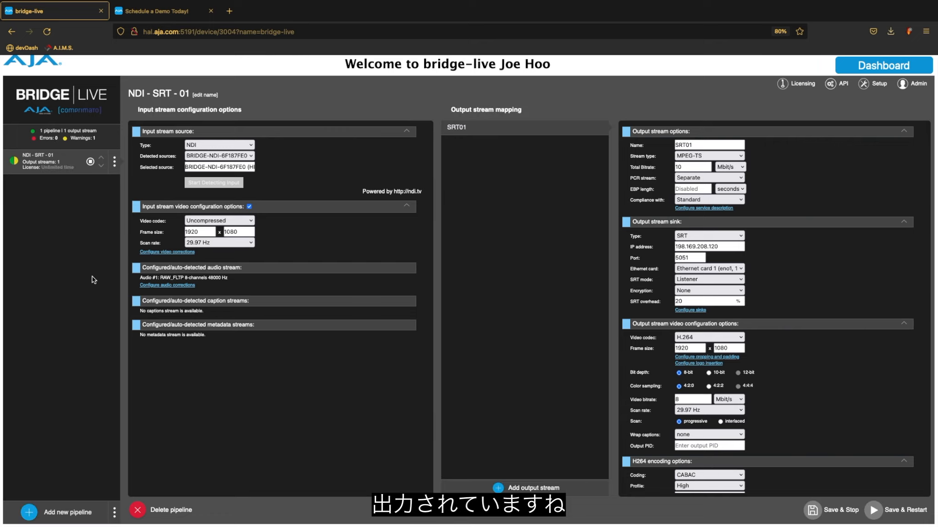
scroll(57, 174, "up", 5)
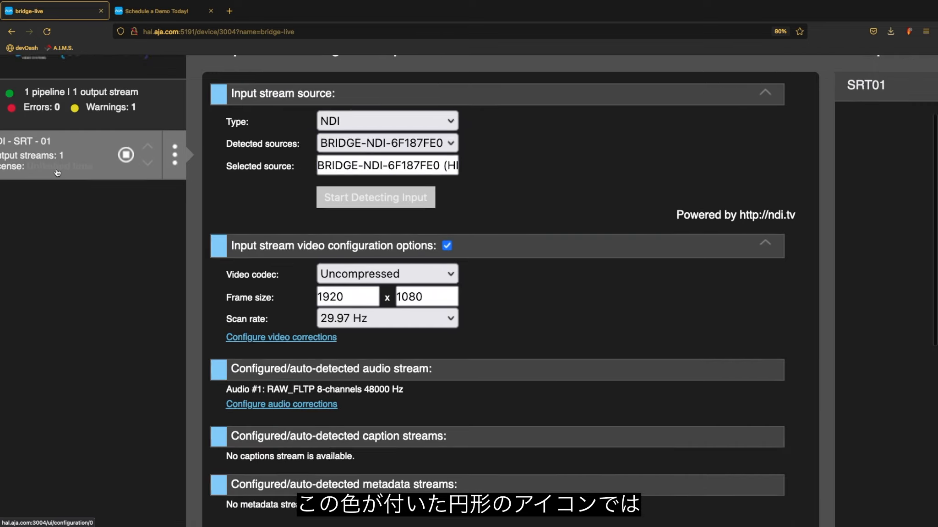
scroll(57, 172, "left", 2)
scroll(68, 254, "up", 3)
mouse_move(28, 282)
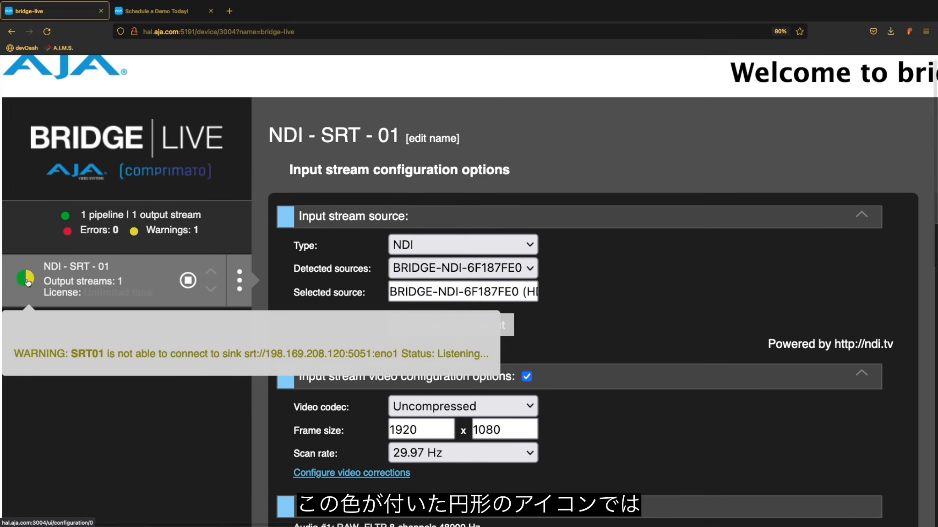
scroll(28, 283, "right", 1)
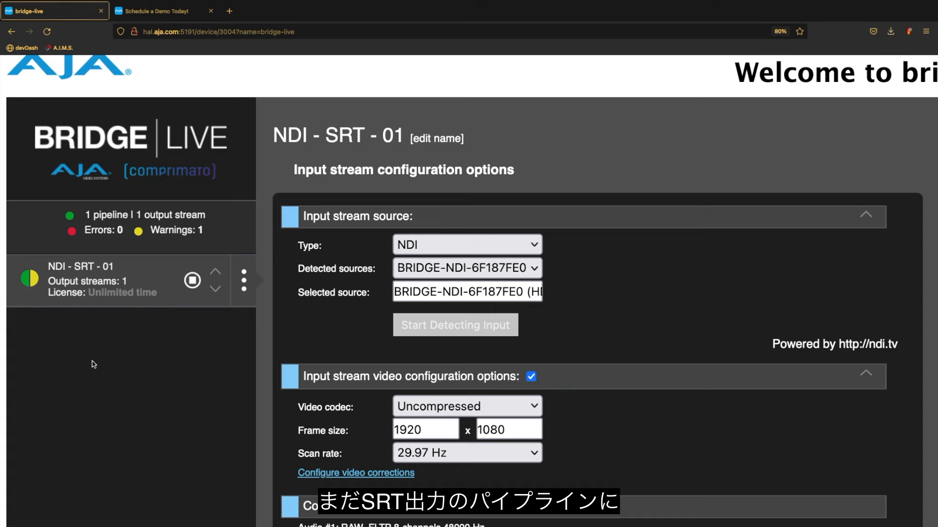
mouse_move(32, 283)
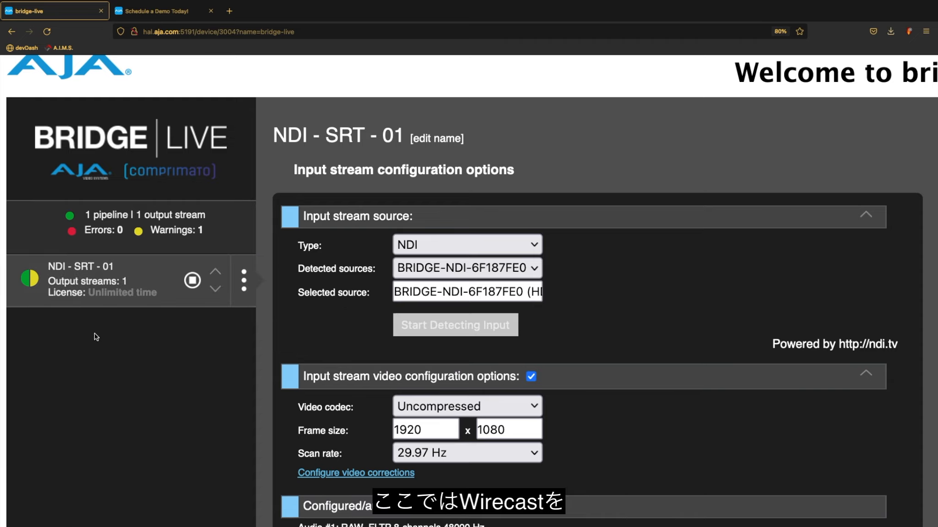
key("ctrl+Left")
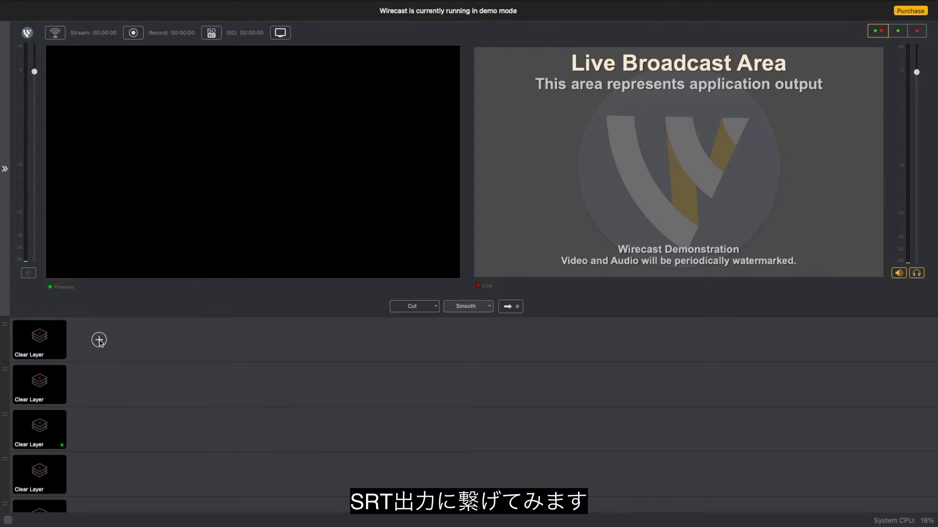
left_click(99, 340)
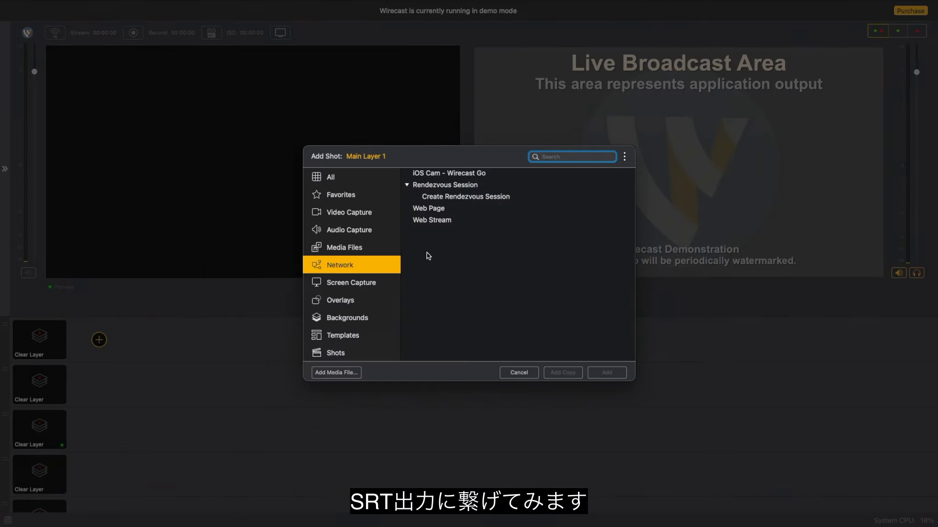
left_click(440, 216)
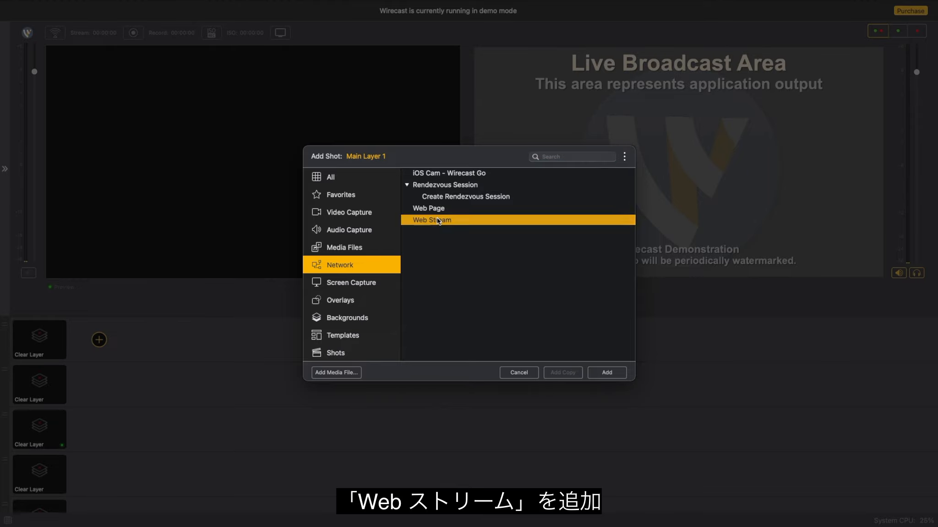
left_click(619, 372)
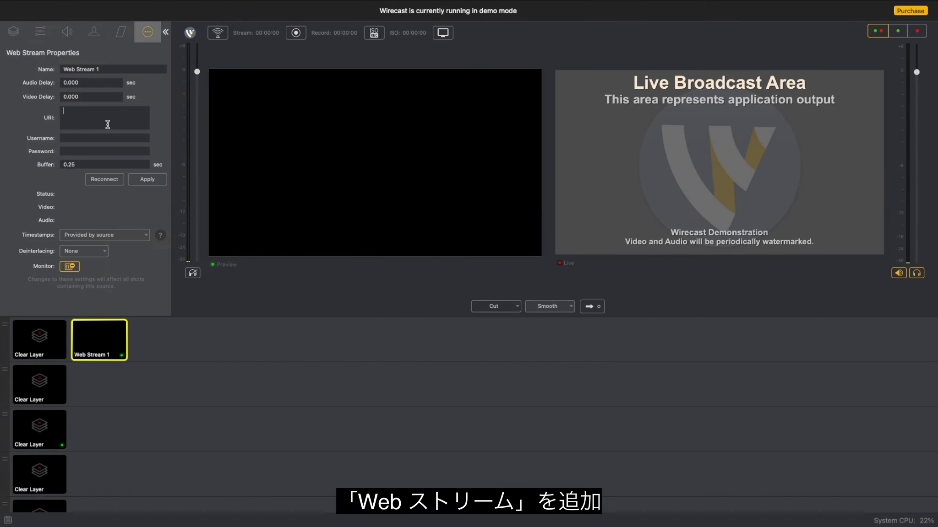
left_click(108, 124)
type("SRT;")
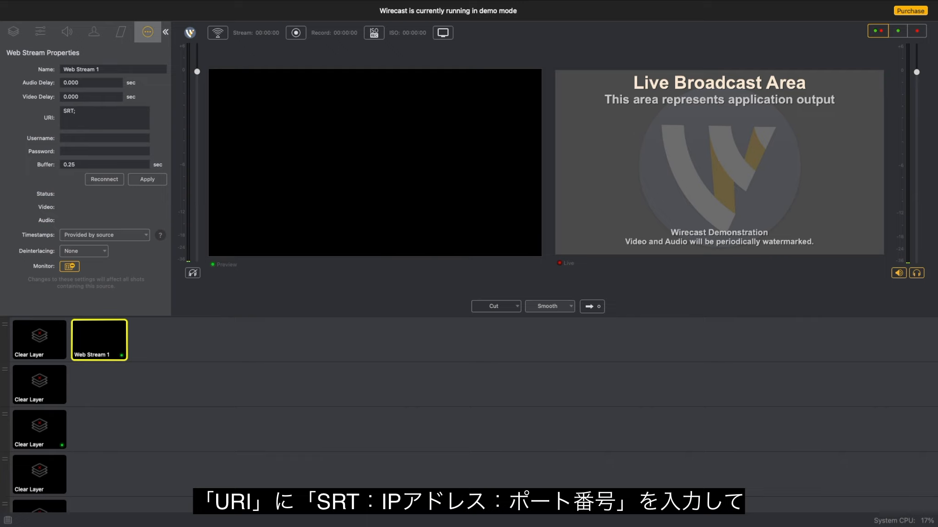
key("BackSpace")
type("://")
type("198.169.208.120")
type(":5051")
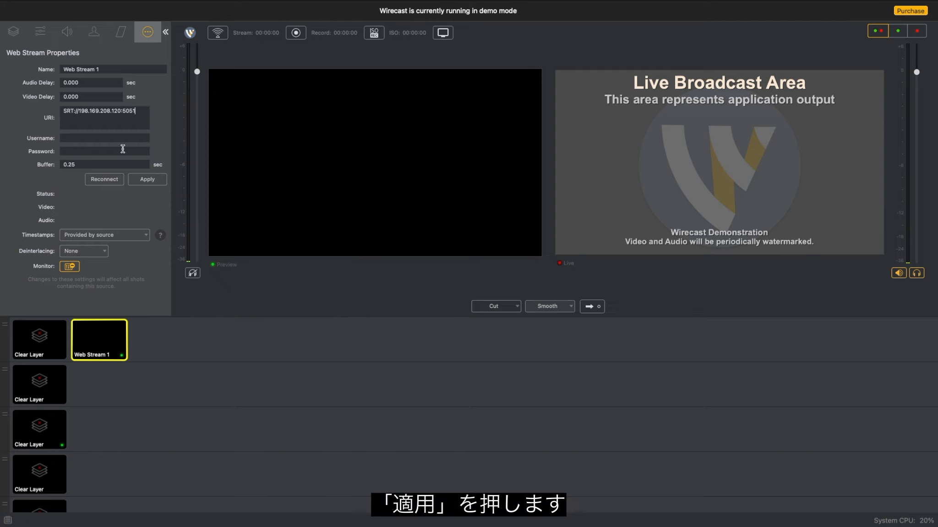
left_click(148, 179)
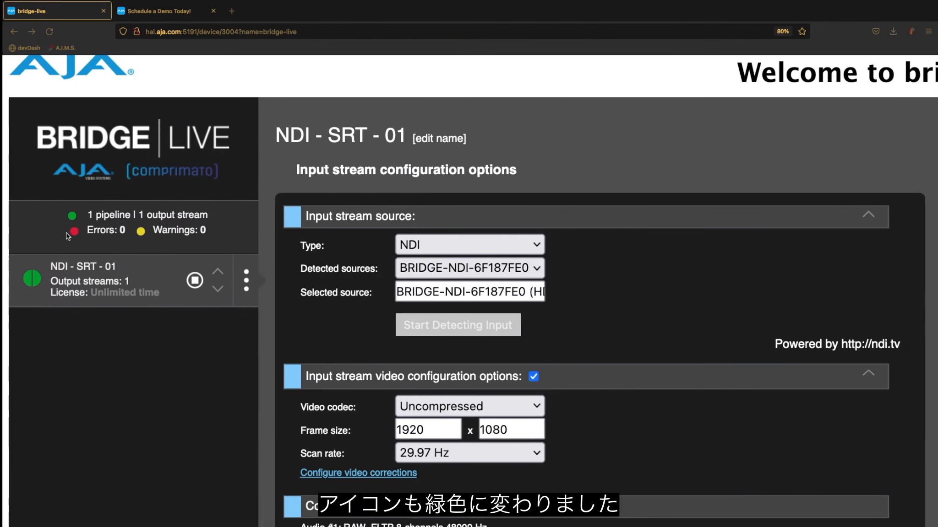
mouse_move(41, 289)
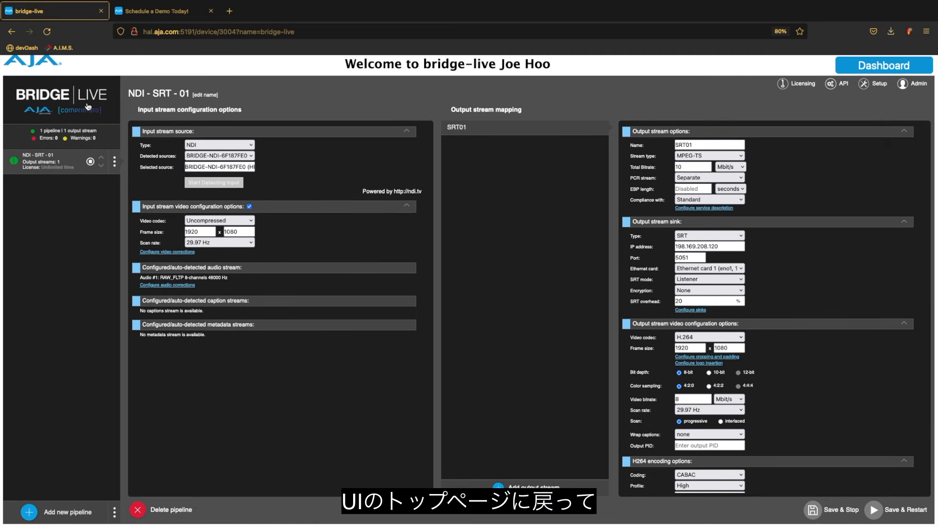
left_click(90, 110)
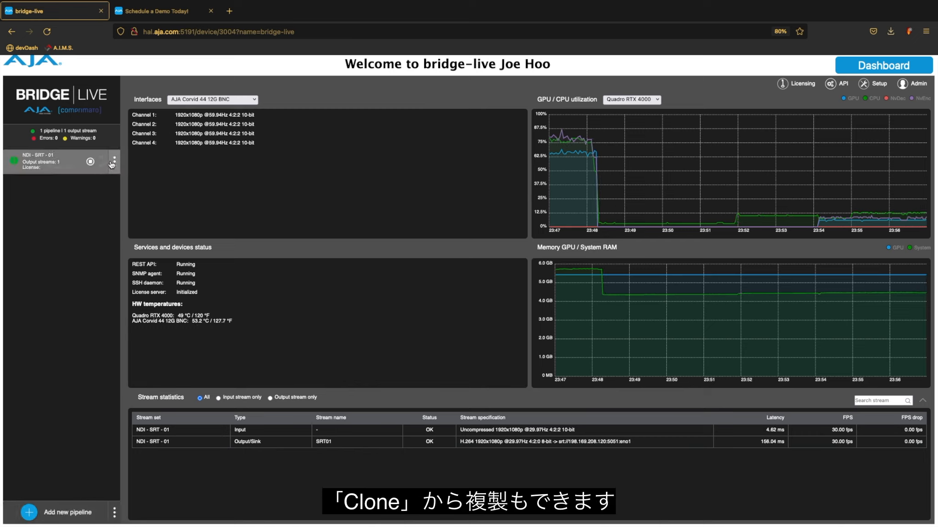
- Clone NDI - SRT - 01 into a new 'NDI - SRT - 01 copy' pipeline
left_click(114, 163)
left_click(40, 165)
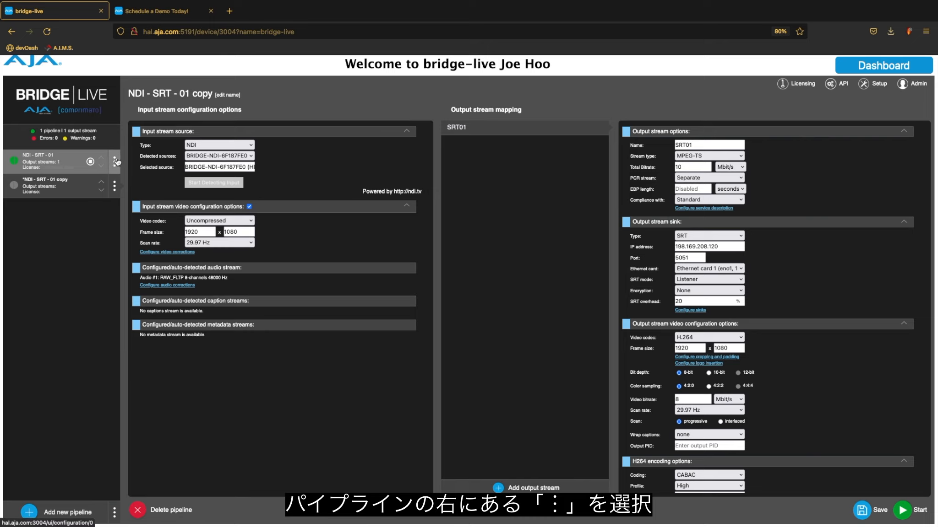
left_click(114, 161)
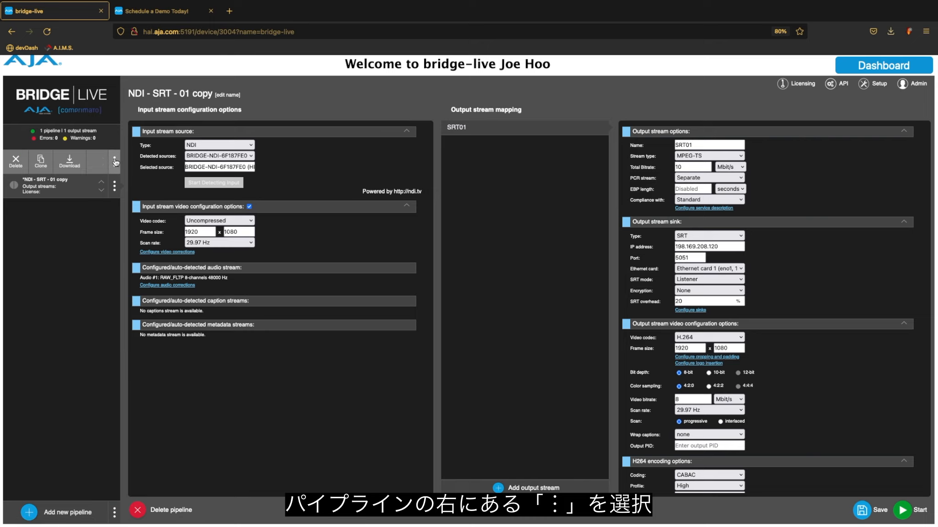
- Download the pipeline's settings as NDI - SRT - 02.json
left_click(70, 164)
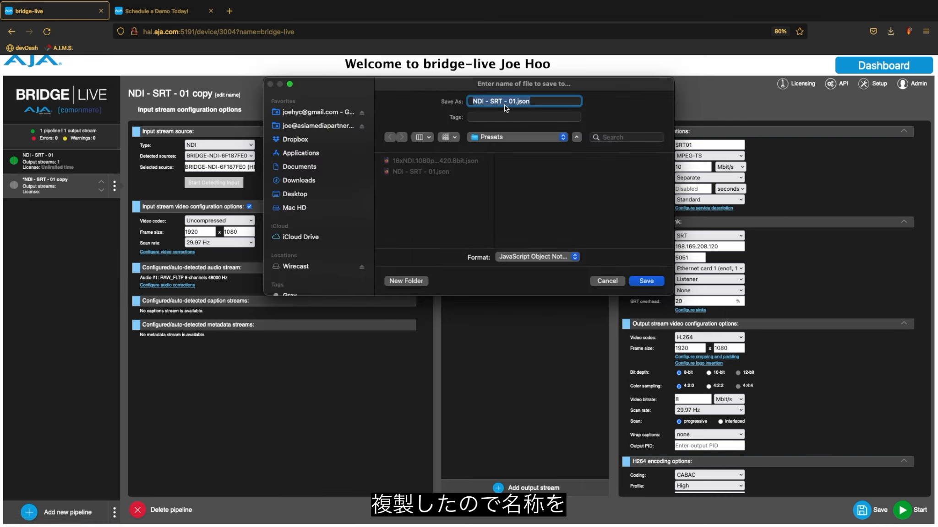
key("Right")
key("BackSpace")
type("2")
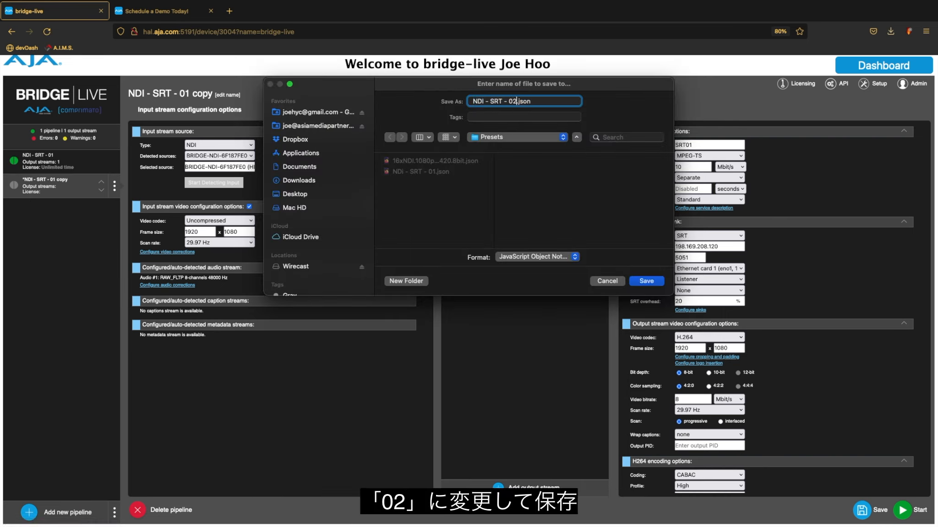
left_click(647, 282)
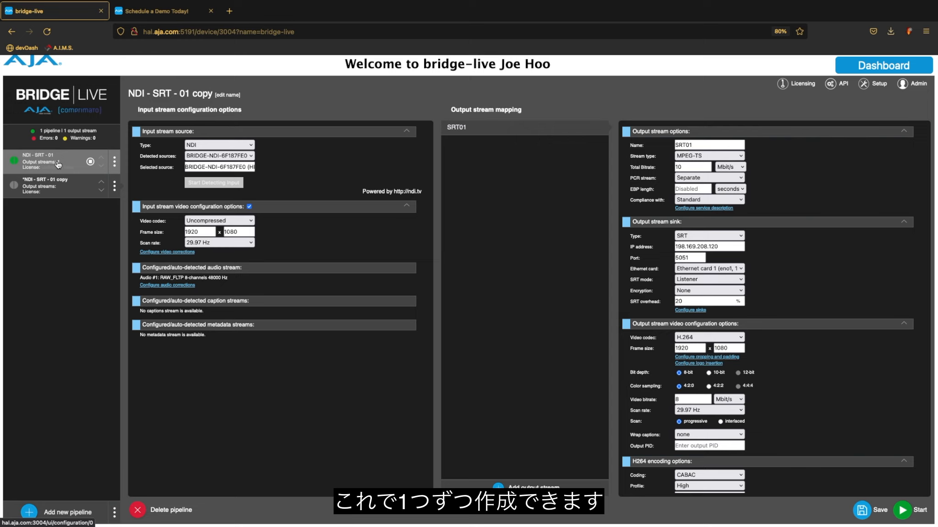
- Start downloading all pipelines as a preset, then cancel the save
left_click(114, 513)
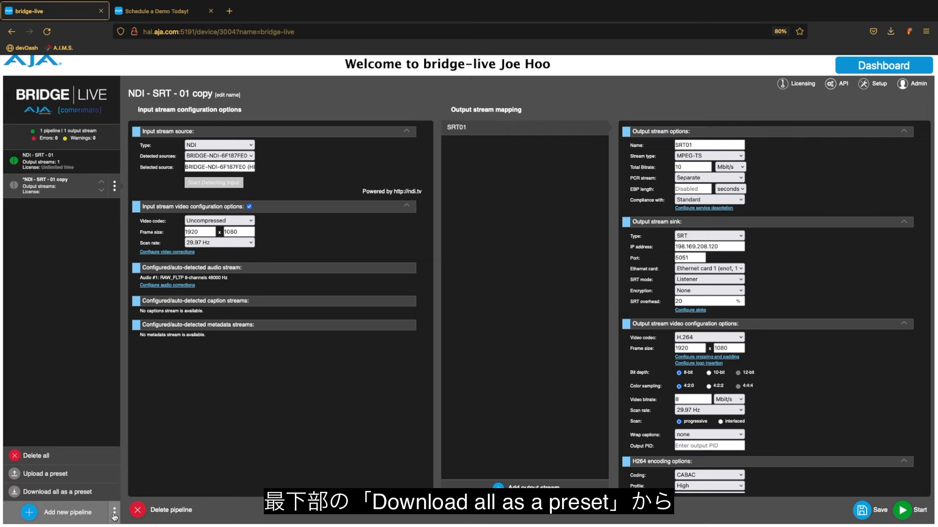
left_click(93, 493)
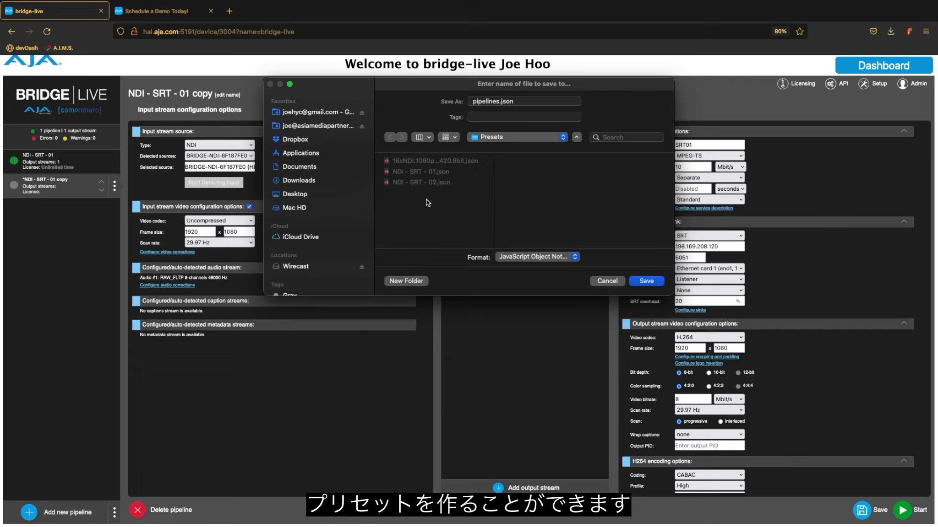
left_click(607, 279)
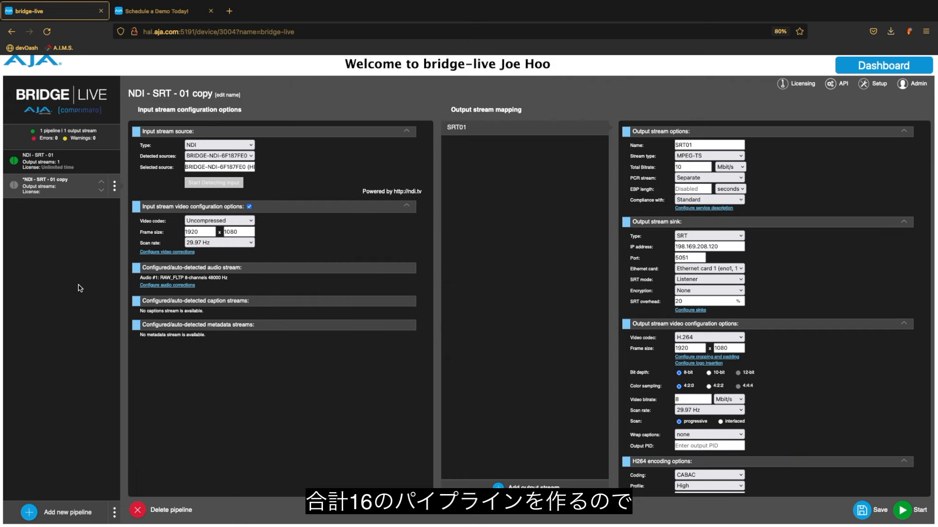
left_click(115, 190)
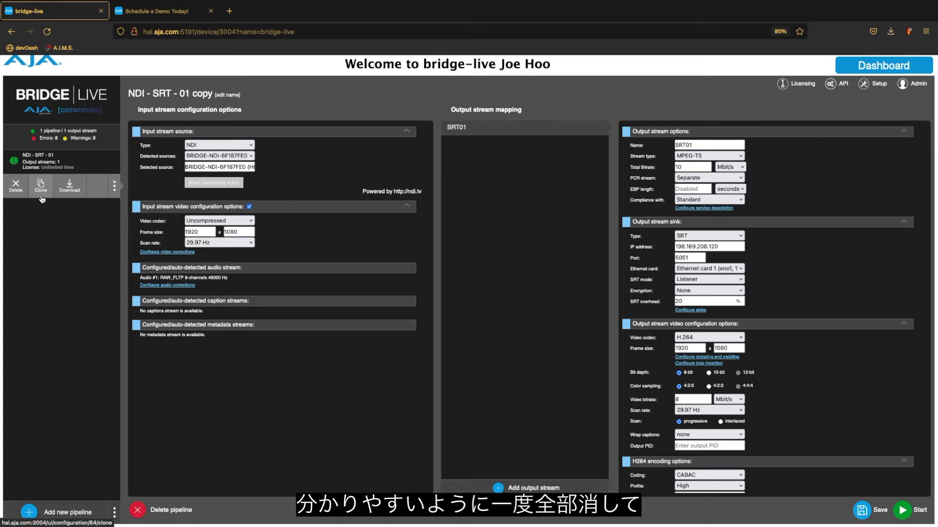
- Delete both the NDI - SRT - 01 copy and NDI - SRT - 01 pipelines
left_click(110, 192)
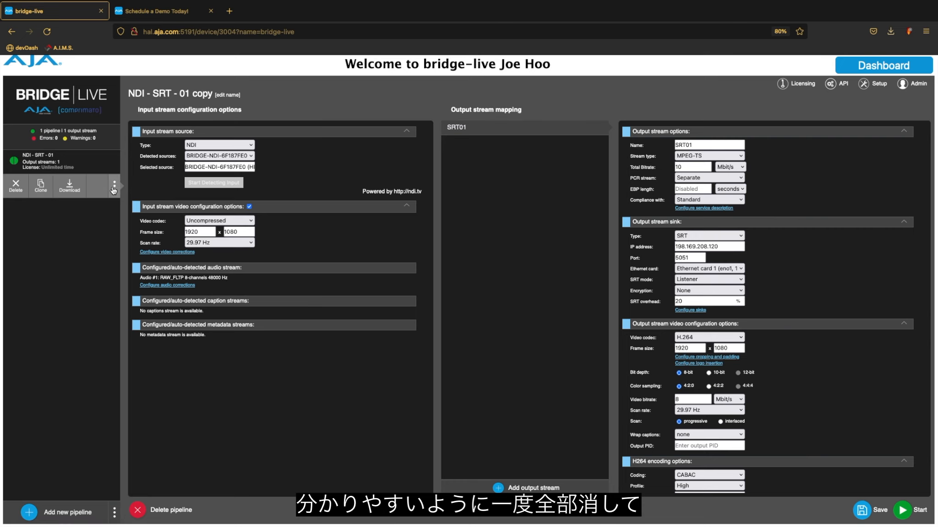
left_click(41, 183)
left_click(557, 348)
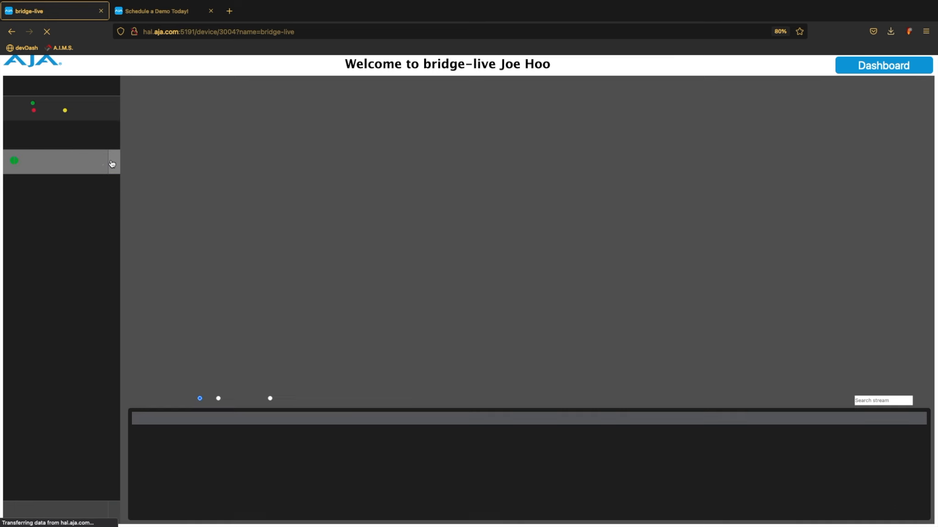
left_click(112, 164)
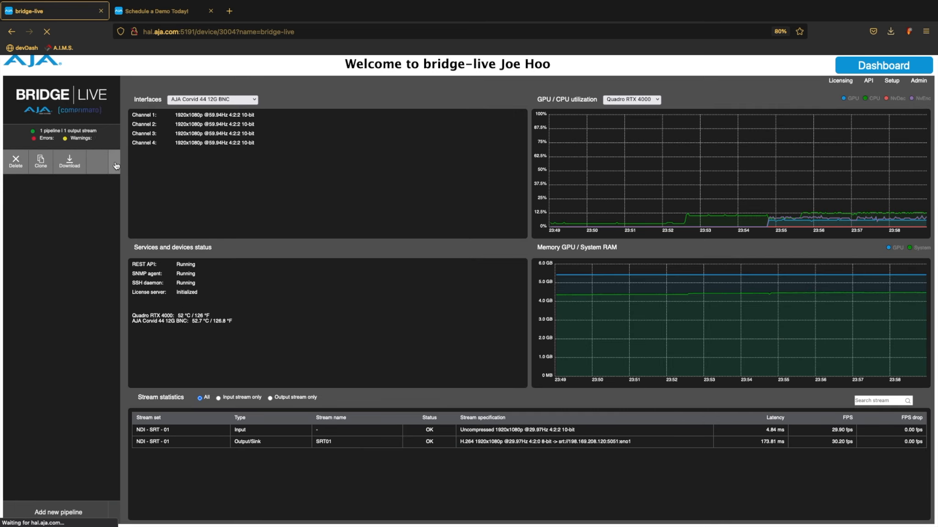
left_click(15, 161)
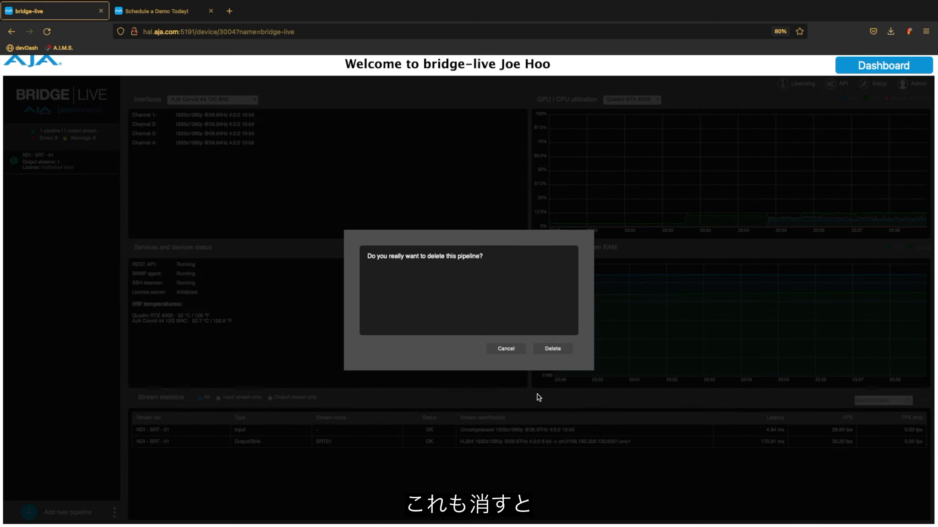
left_click(553, 349)
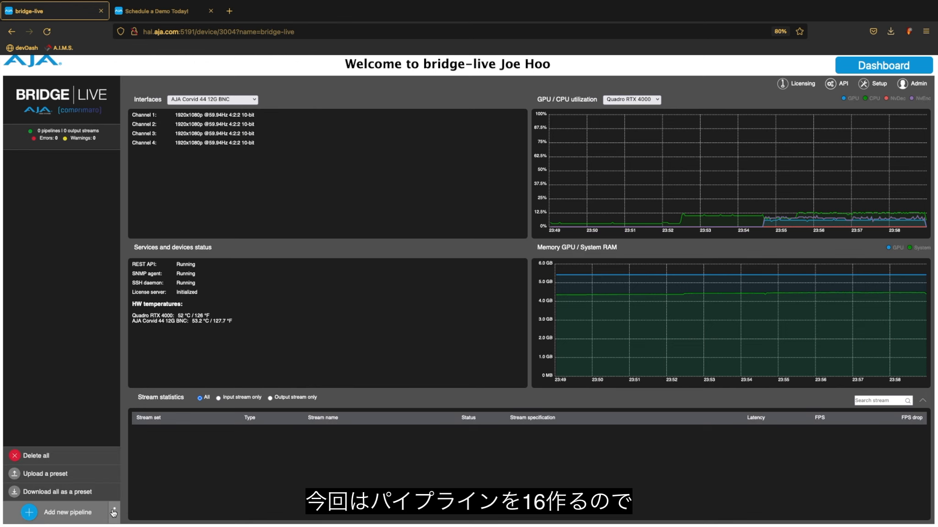
left_click(101, 477)
- Load the 16xNDI.1080p29.97_H.264_1080p29.97_420.8bit.json preset from the Presets folder
left_click(328, 117)
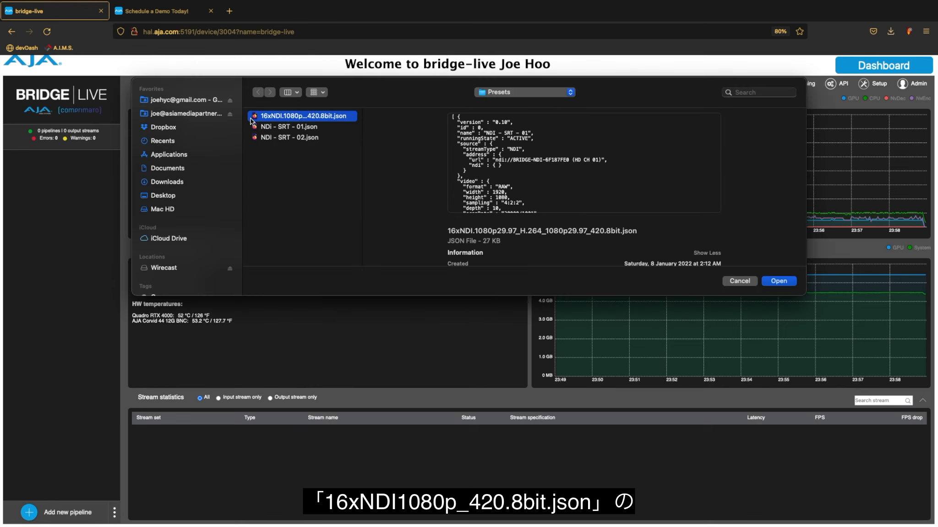
left_click(786, 281)
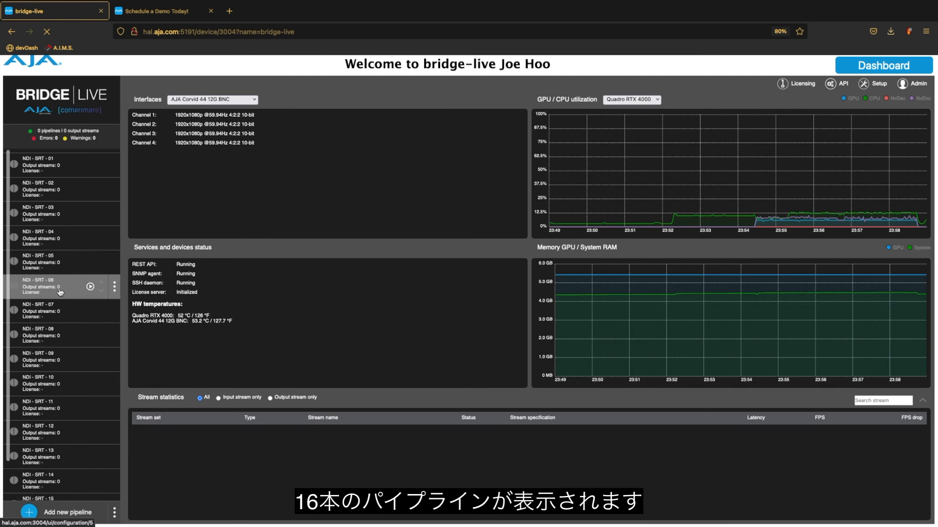
scroll(58, 291, "down", 2)
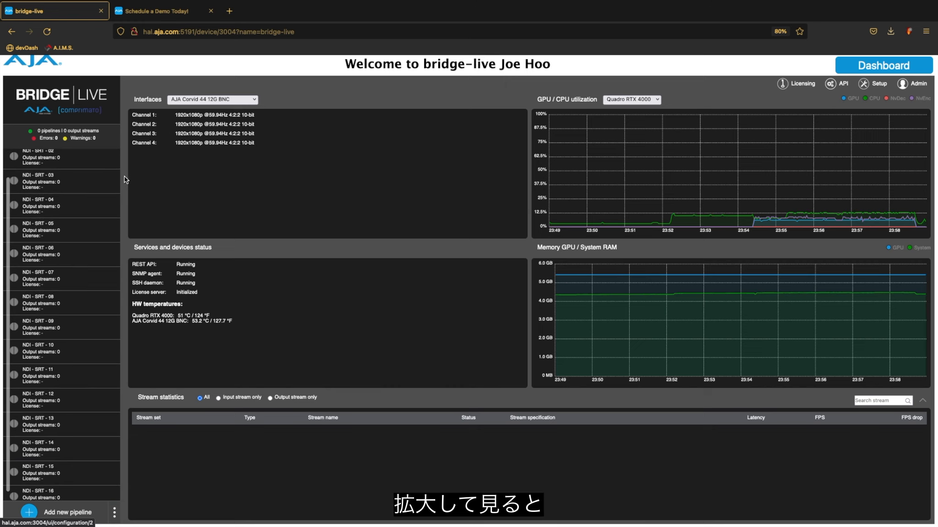
scroll(70, 211, "up", 5)
scroll(70, 210, "left", 2)
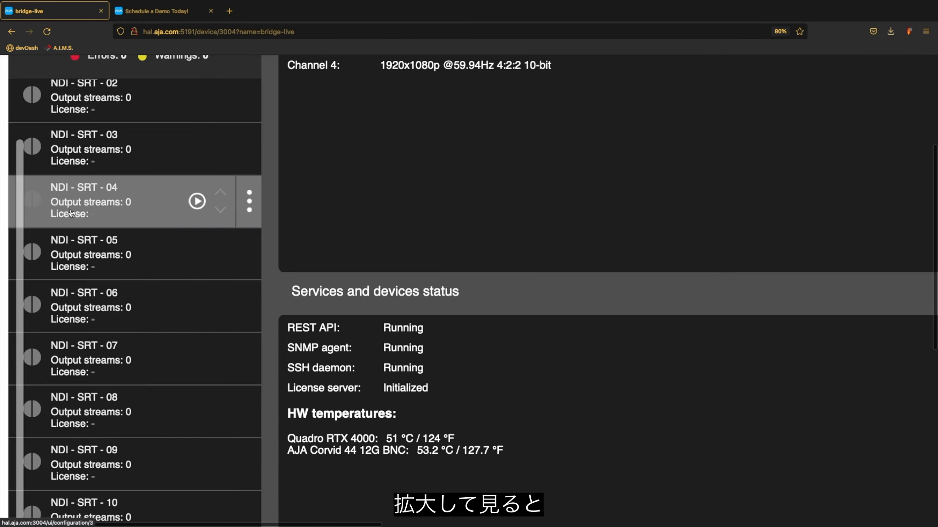
scroll(69, 256, "up", 2)
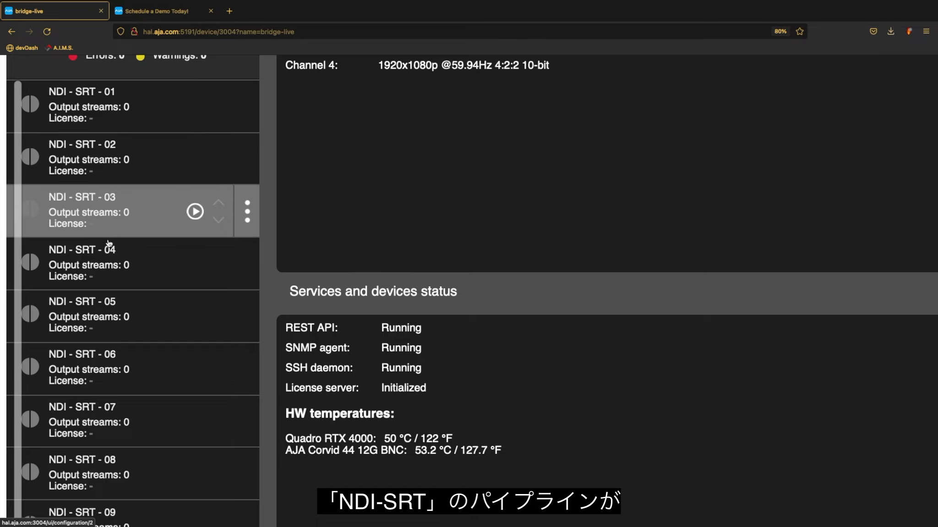
scroll(109, 243, "down", 10)
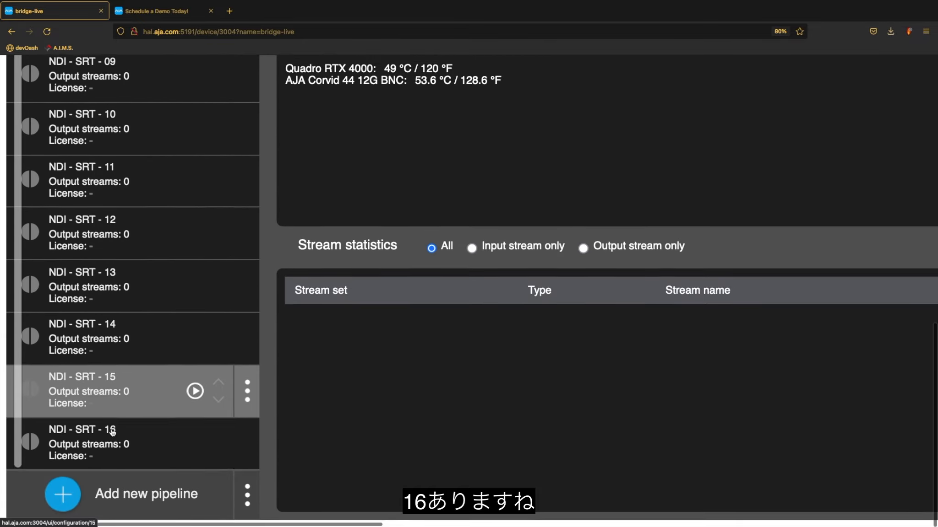
scroll(138, 357, "up", 8)
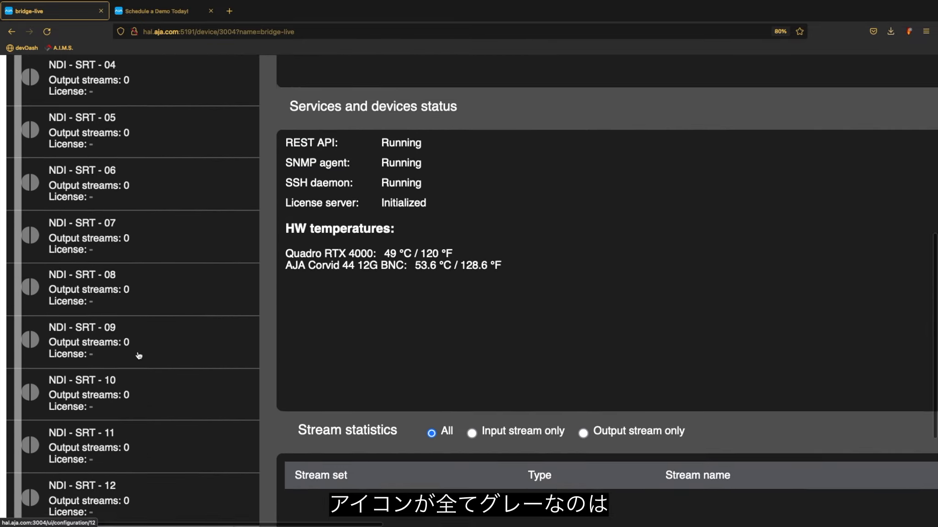
scroll(139, 356, "up", 8)
mouse_move(27, 253)
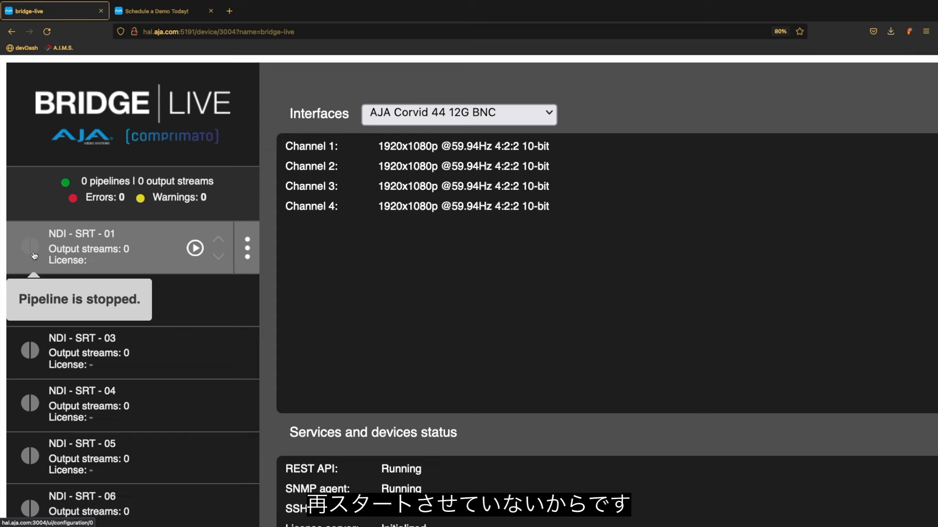
left_click(197, 249)
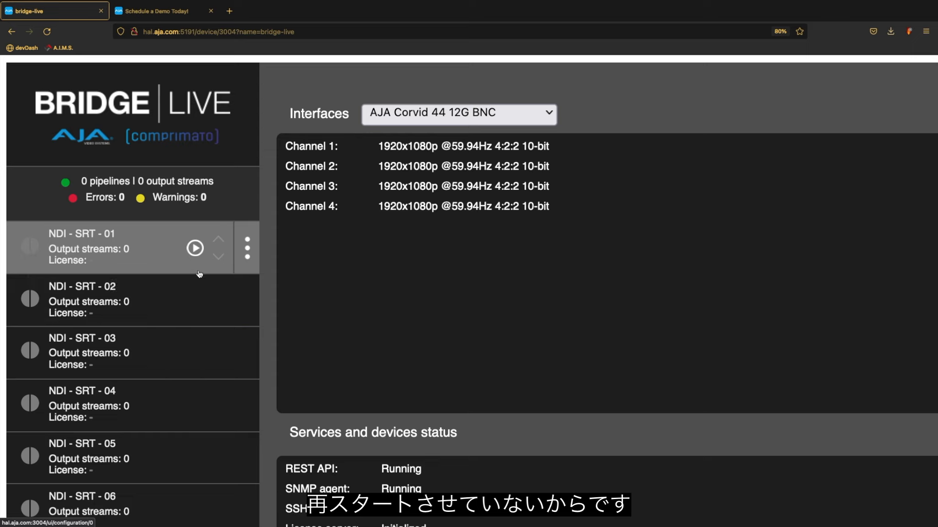
- Start the NDI - SRT pipelines 02, 05, 06, 08 and 09
left_click(195, 301)
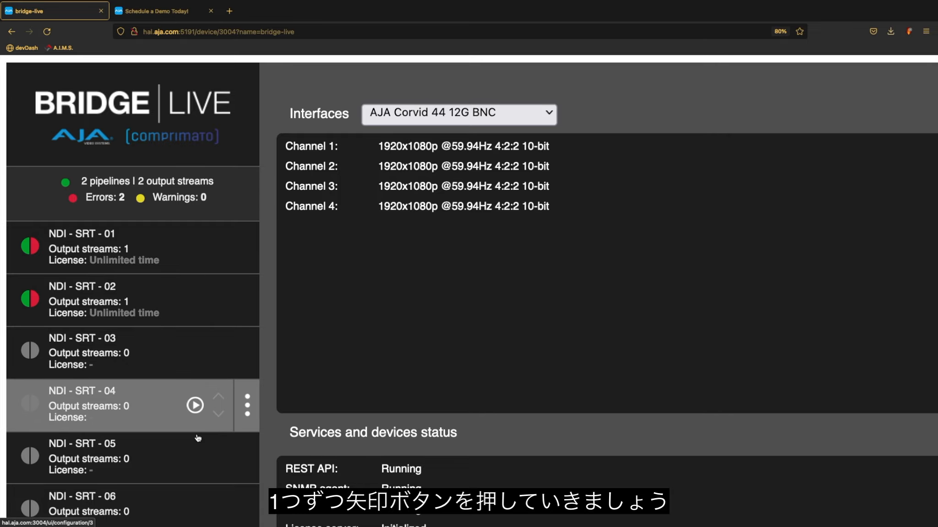
left_click(193, 456)
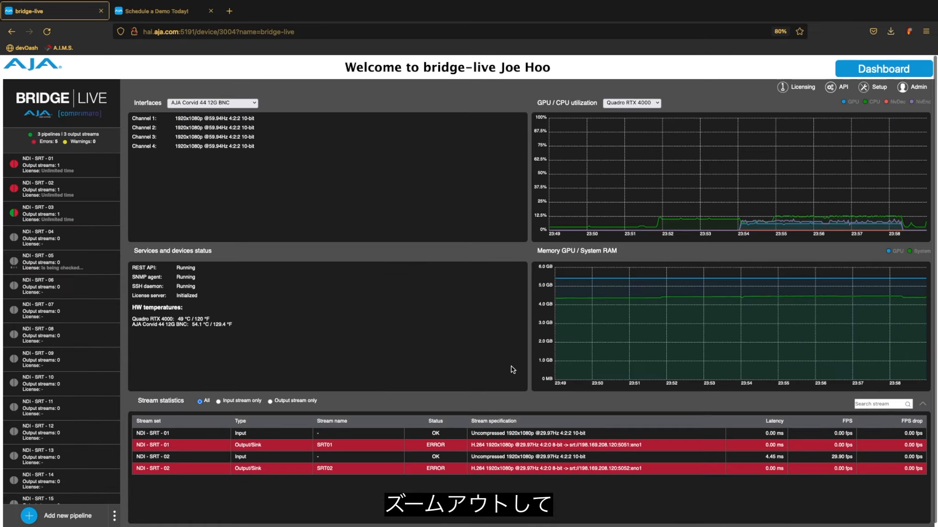
mouse_move(900, 226)
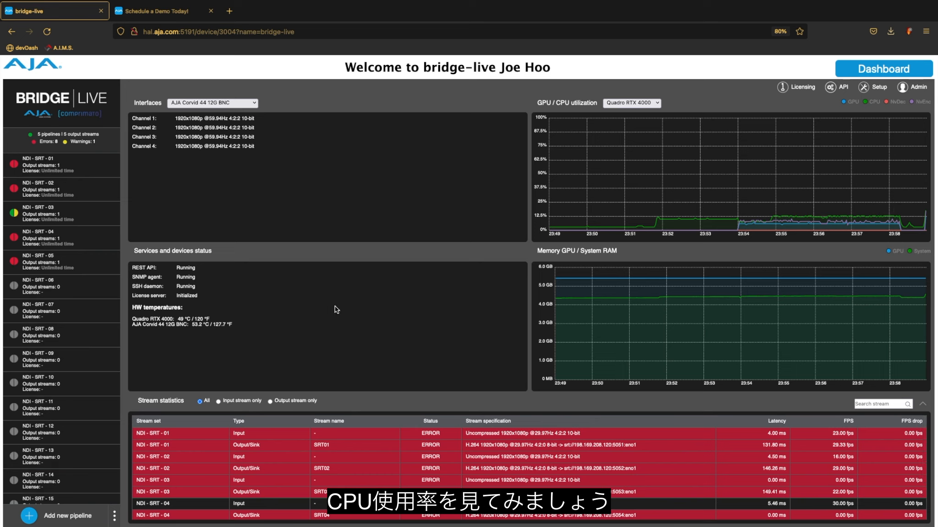
mouse_move(90, 287)
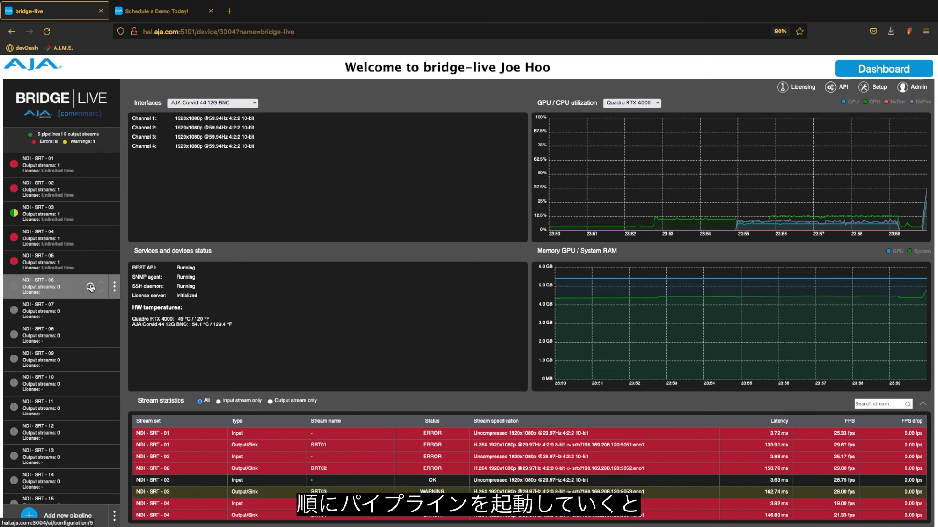
left_click(90, 287)
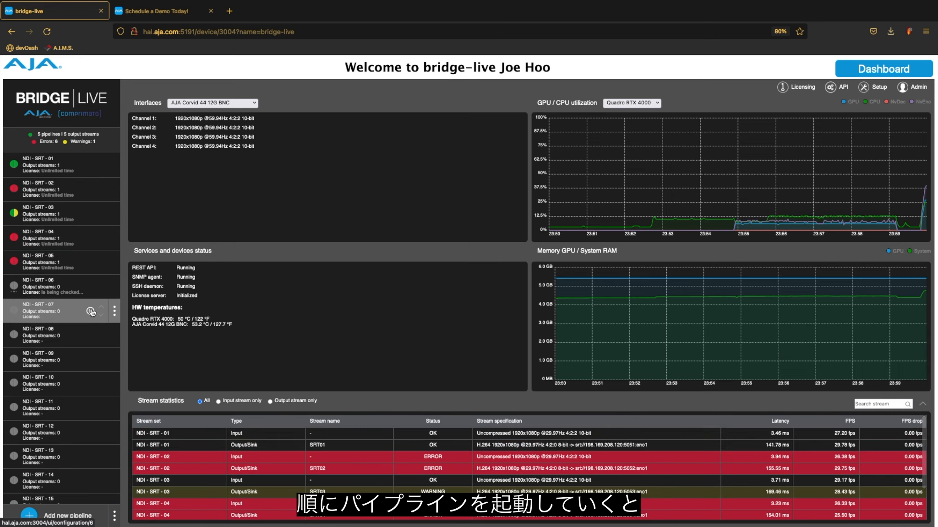
left_click(91, 336)
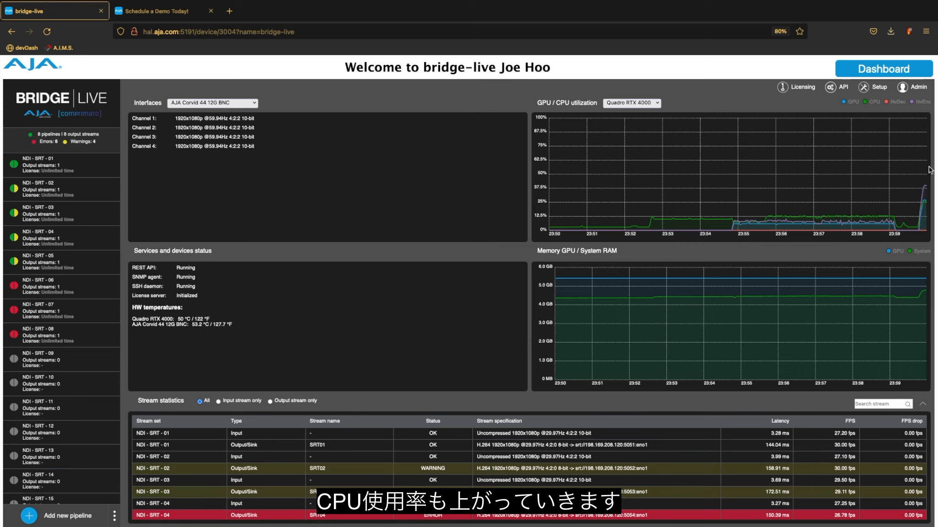
mouse_move(91, 361)
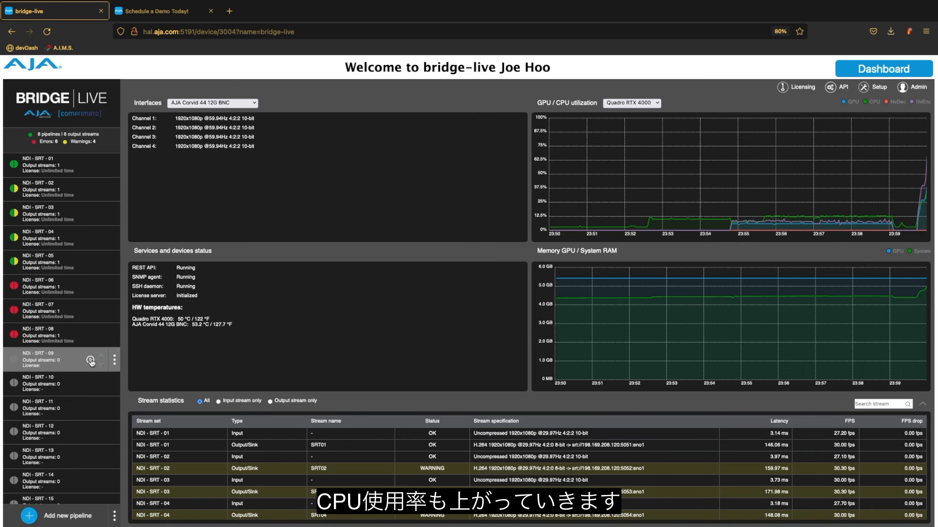
left_click(90, 361)
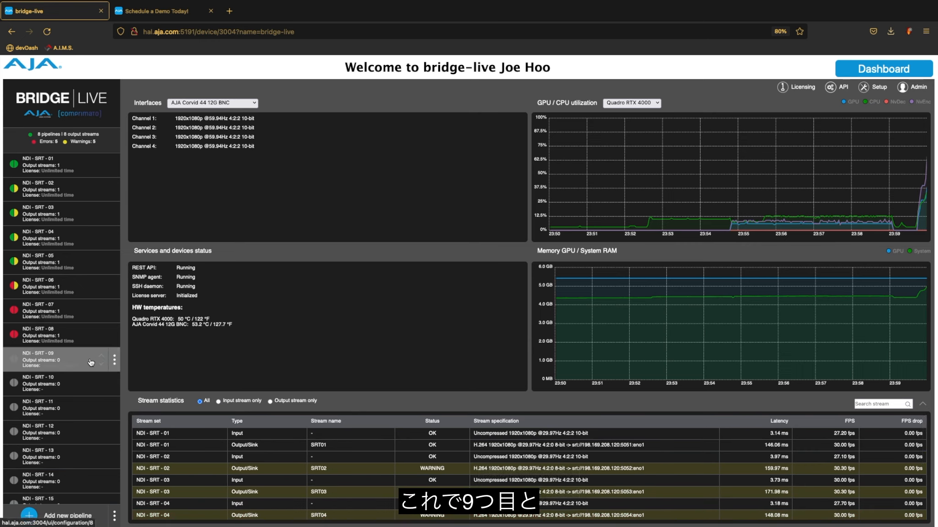
- Start the remaining NDI - SRT pipelines 12, 13, 14 and 16, down to the last row
mouse_move(91, 389)
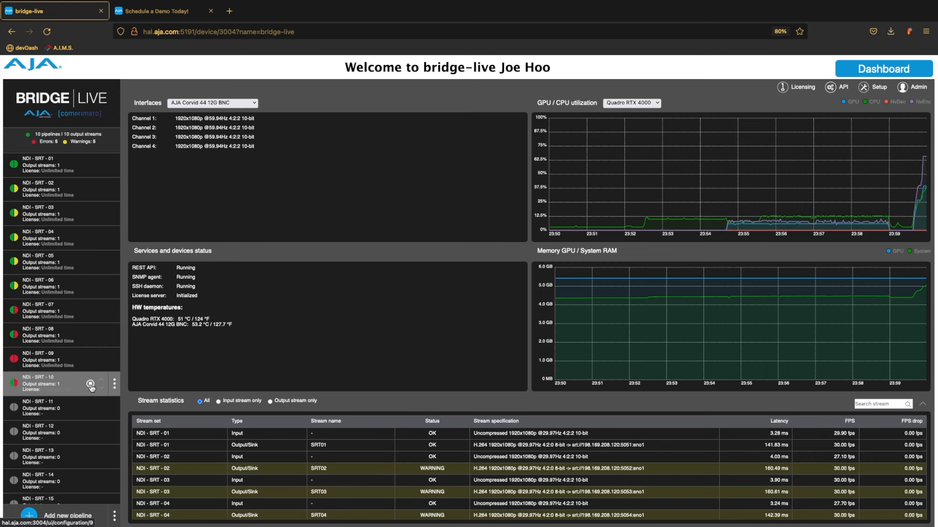
scroll(86, 480, "down", 1)
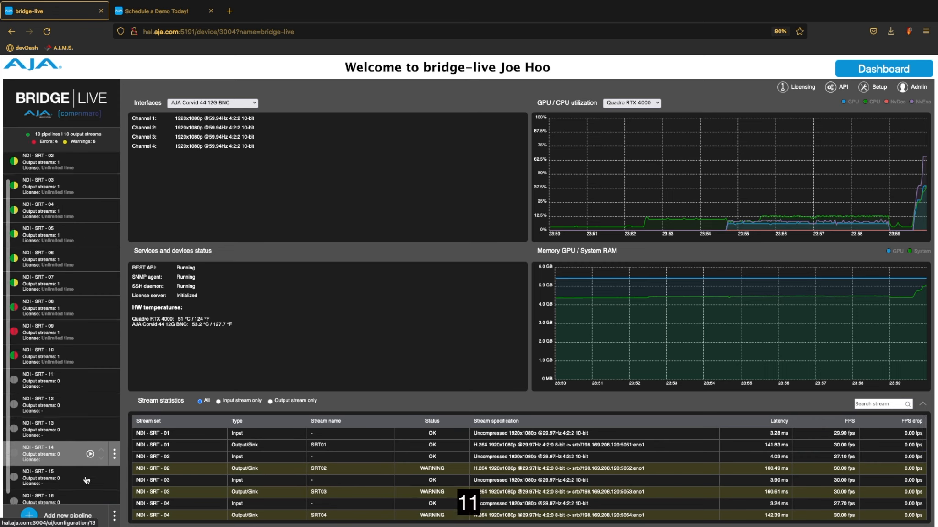
scroll(87, 480, "down", 1)
left_click(91, 395)
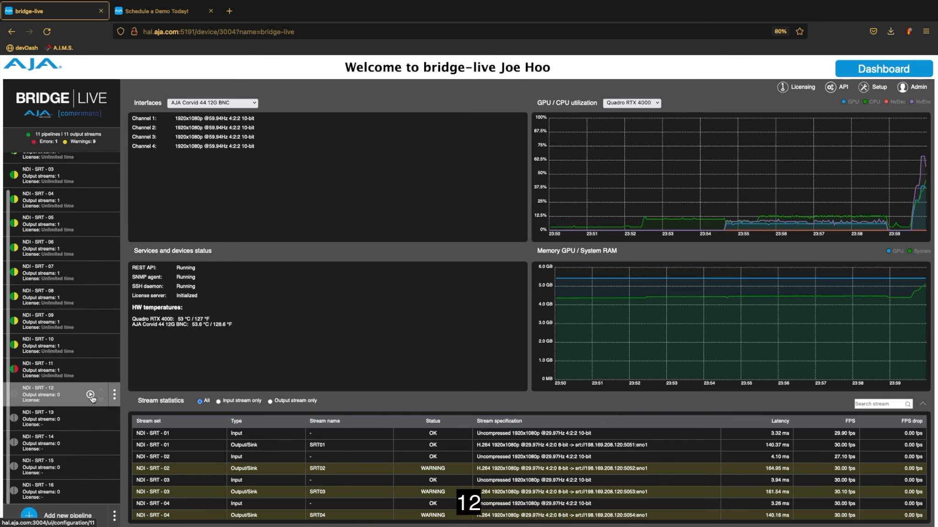
left_click(90, 419)
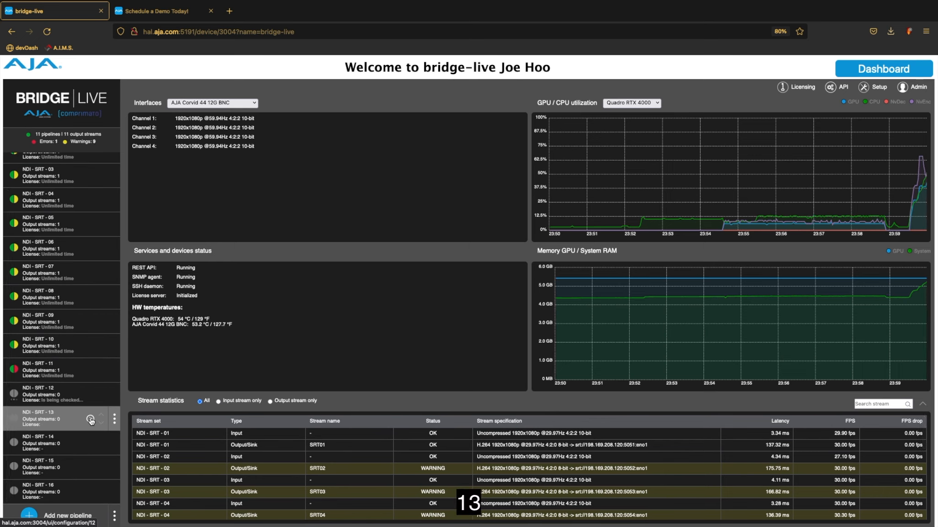
left_click(90, 444)
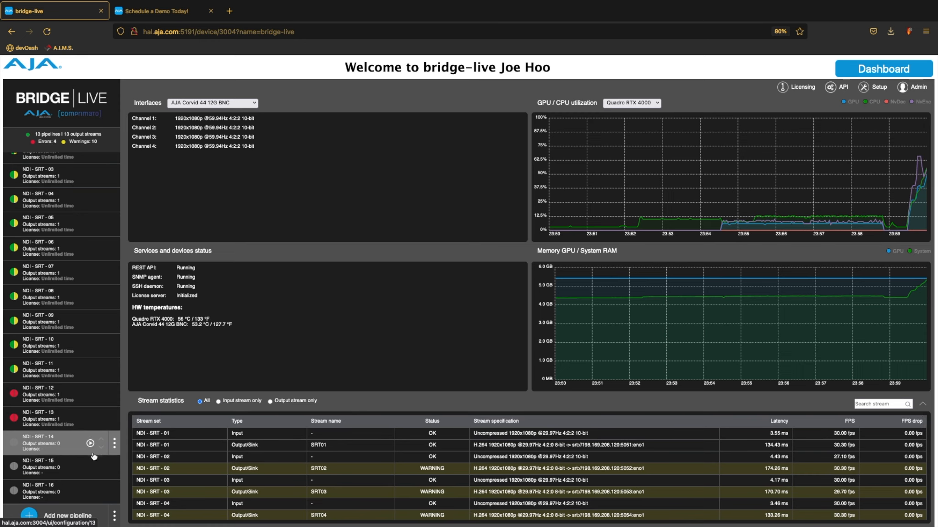
left_click(92, 494)
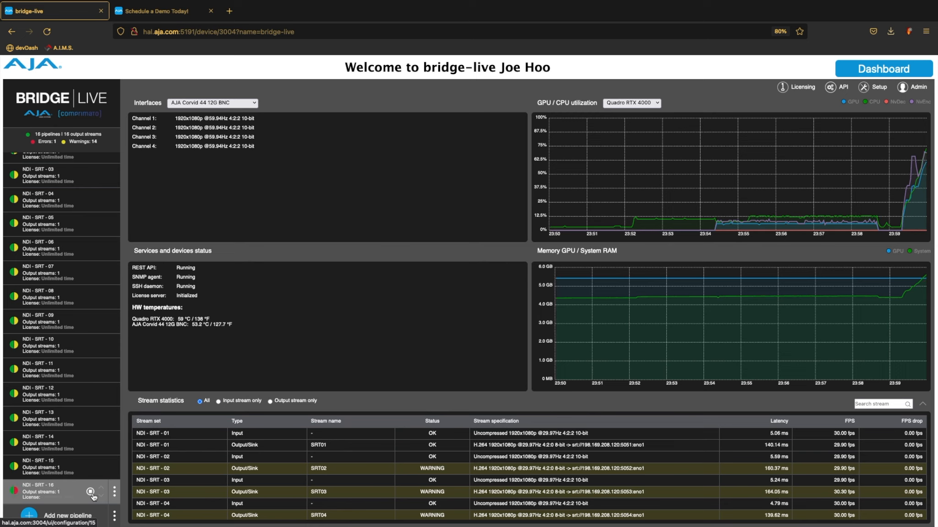
scroll(51, 382, "up", 2)
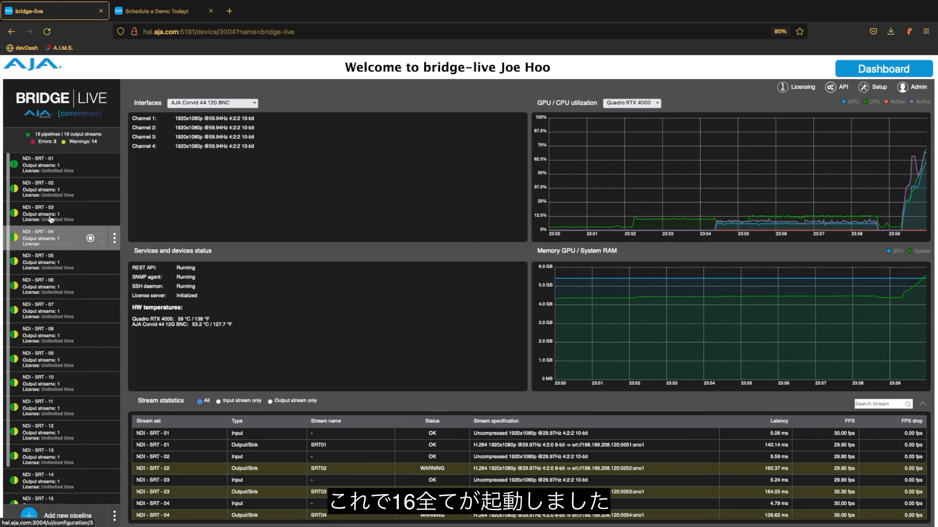
- Check the stream in Wirecast briefly, then return to the BRIDGE LIVE dashboard
scroll(50, 266, "down", 2)
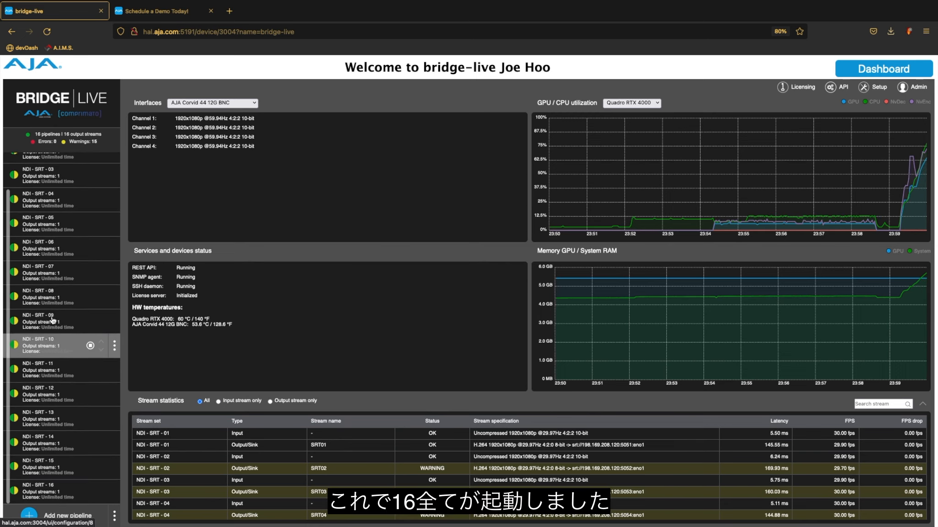
scroll(50, 330, "up", 2)
mouse_move(17, 168)
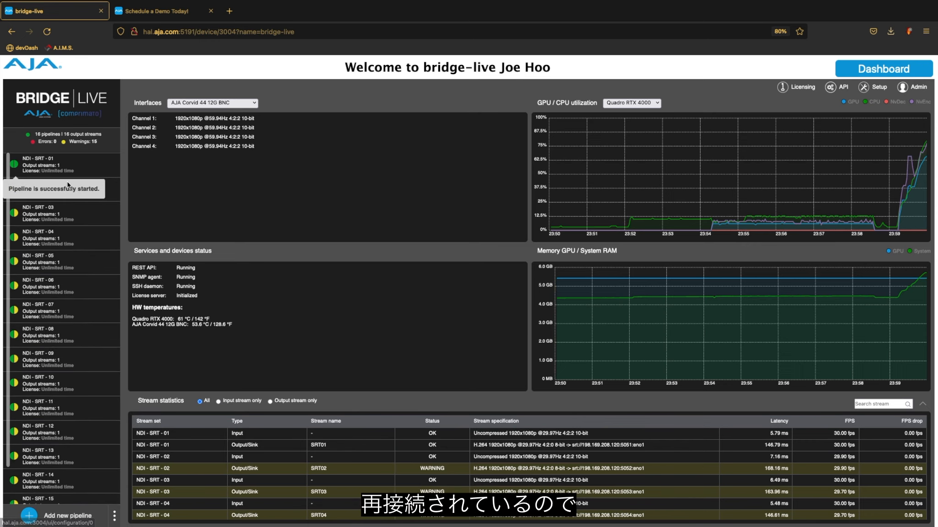
key("ctrl+Left")
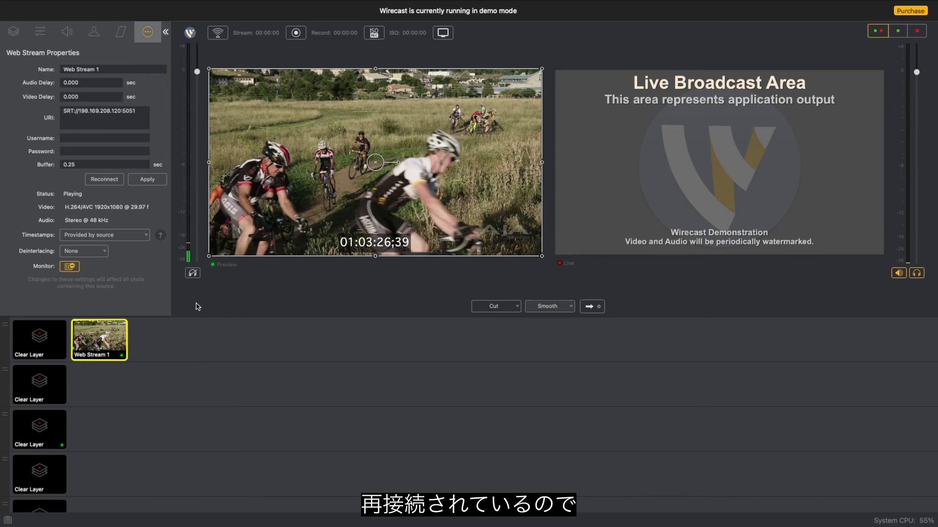
key("ctrl+Right")
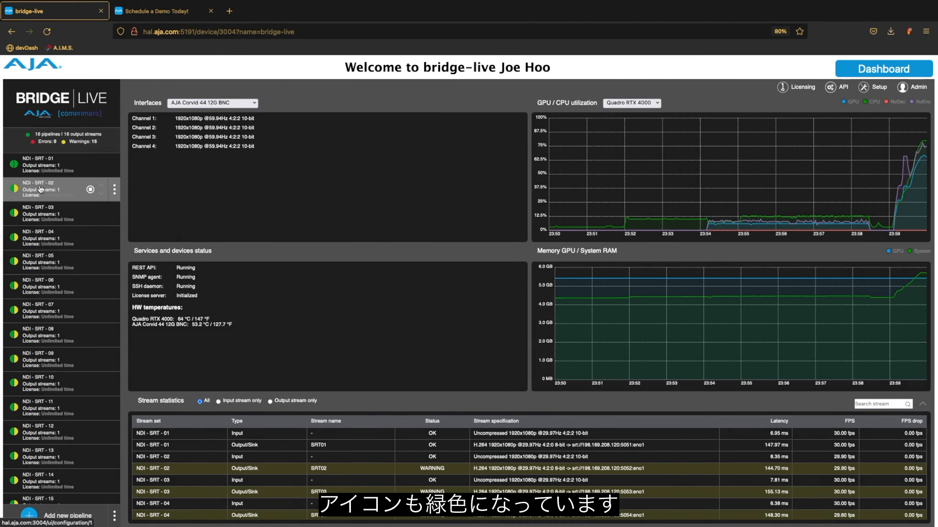
- Review the pipeline list back to NDI-SRT-01, then move to the full-screen Wirecast space
scroll(26, 274, "down", 2)
scroll(26, 275, "down", 1)
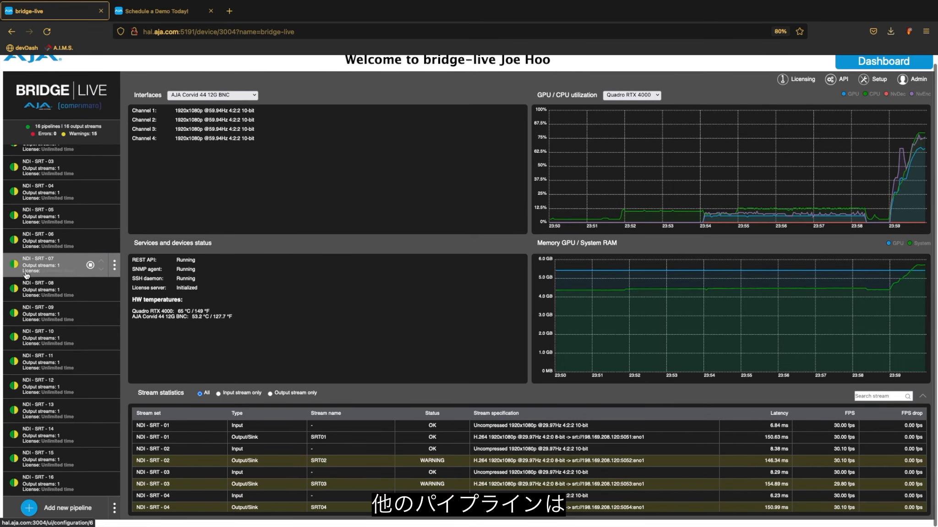
scroll(26, 274, "up", 3)
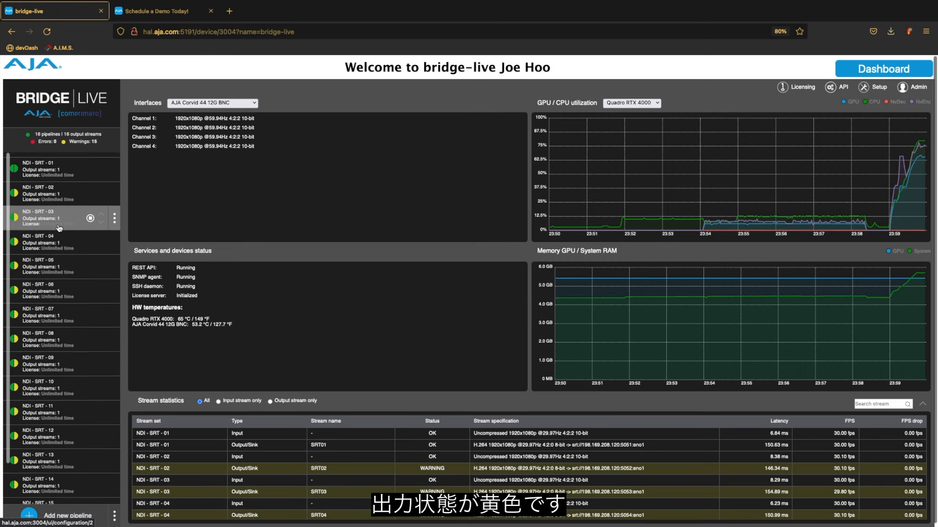
key("ctrl+Left")
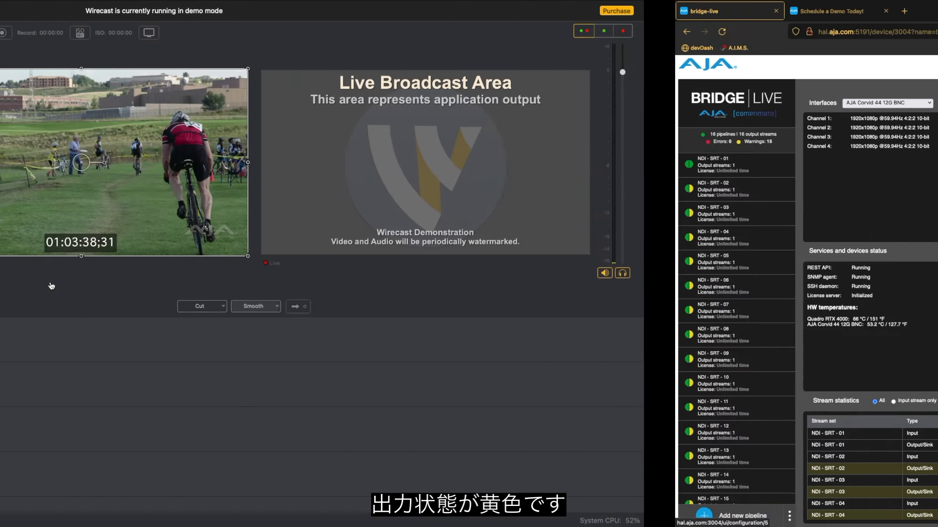
- Add a New Web Stream shot to Main Layer 1 with SRT address 198.169.208.120, port 5052
left_click(159, 340)
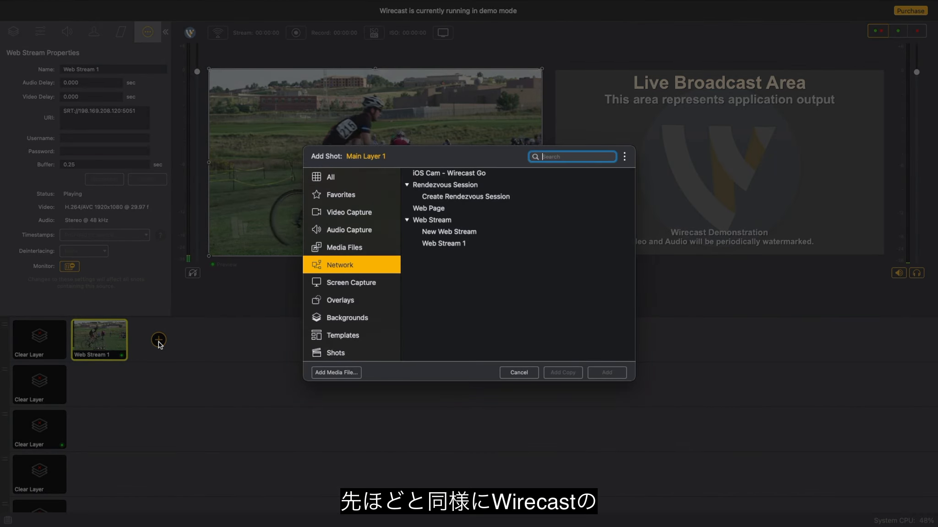
left_click(517, 232)
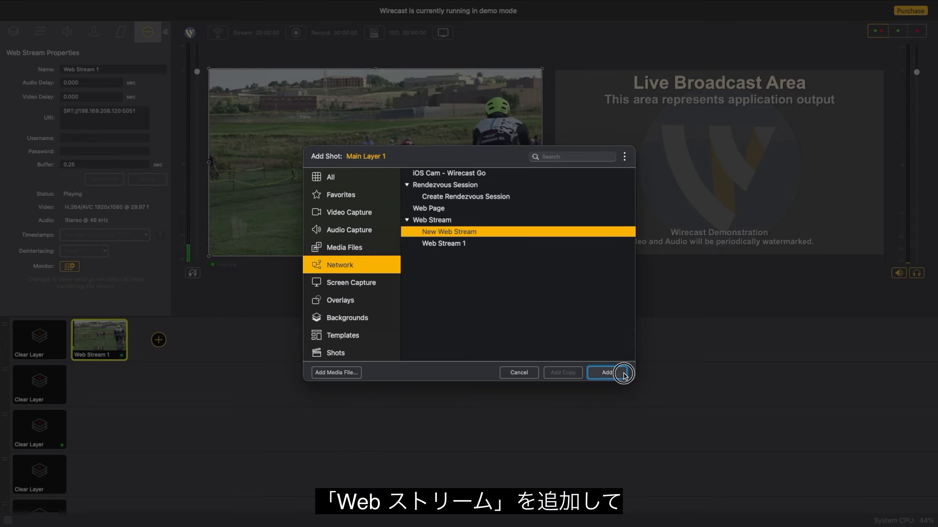
left_click(605, 372)
left_click(94, 118)
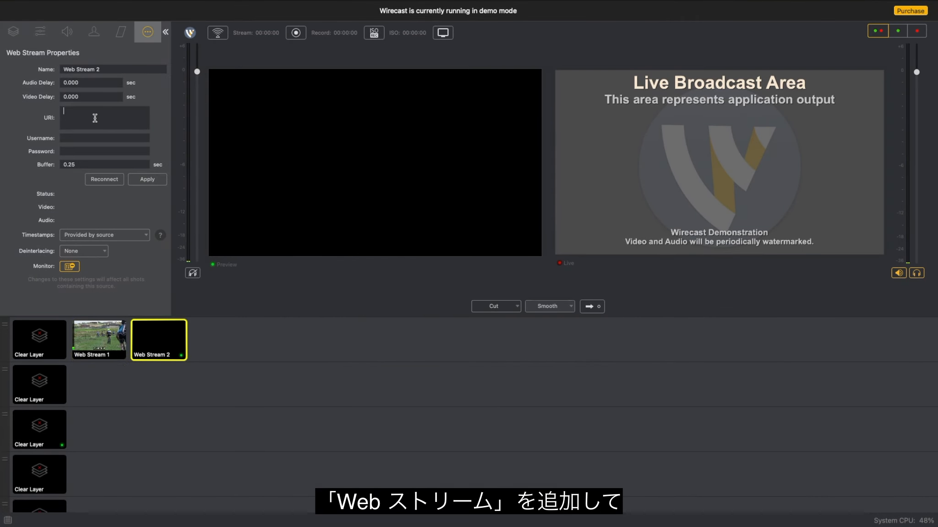
type("SRT://")
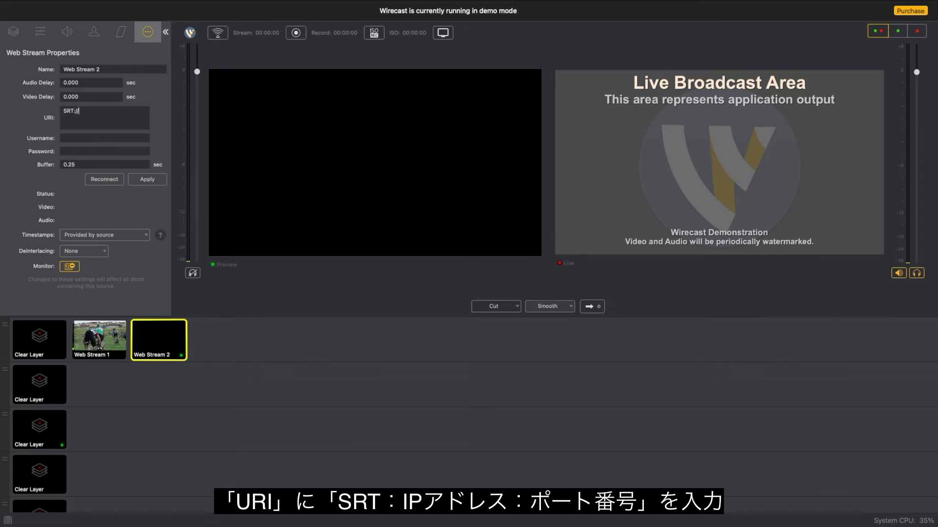
type("198.169.208.120:5")
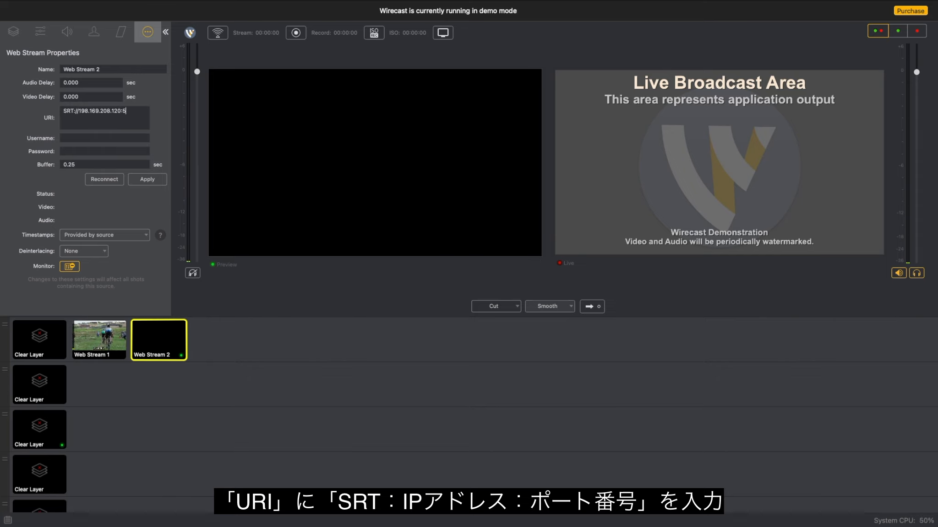
type("052")
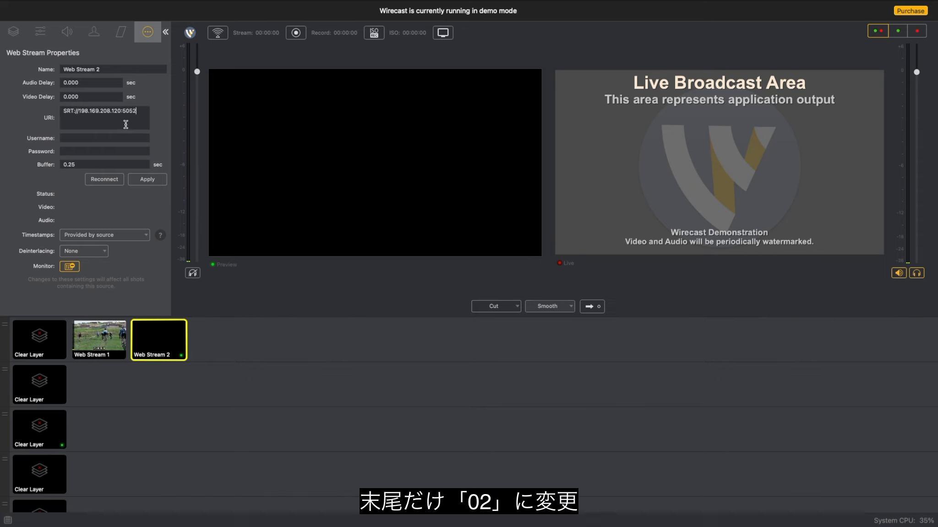
left_click(144, 179)
- Start the NDI-SRT-02 pipeline in BRIDGE LIVE and return to Wirecast
key("ctrl+Right")
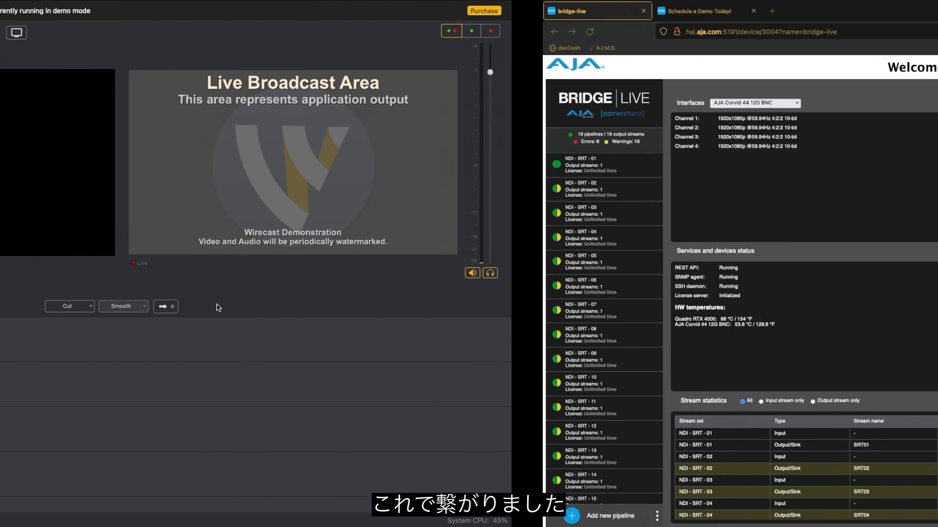
left_click(12, 197)
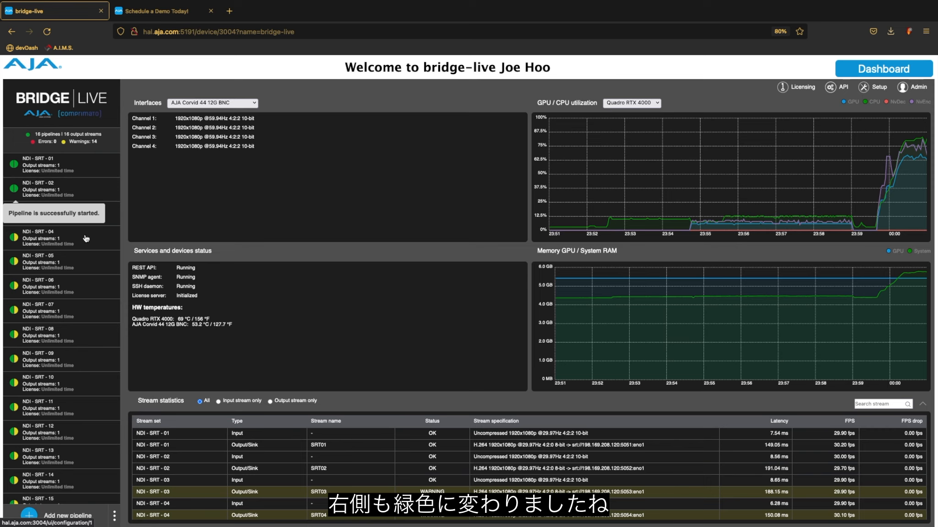
key("ctrl+Left")
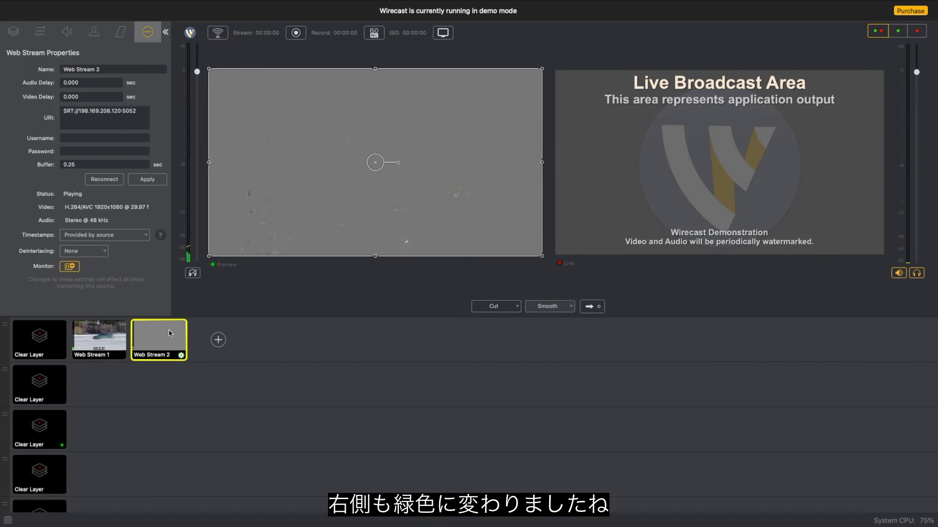
- Toggle the preview between Web Stream 1 and Web Stream 2 to confirm both feeds play
left_click(94, 338)
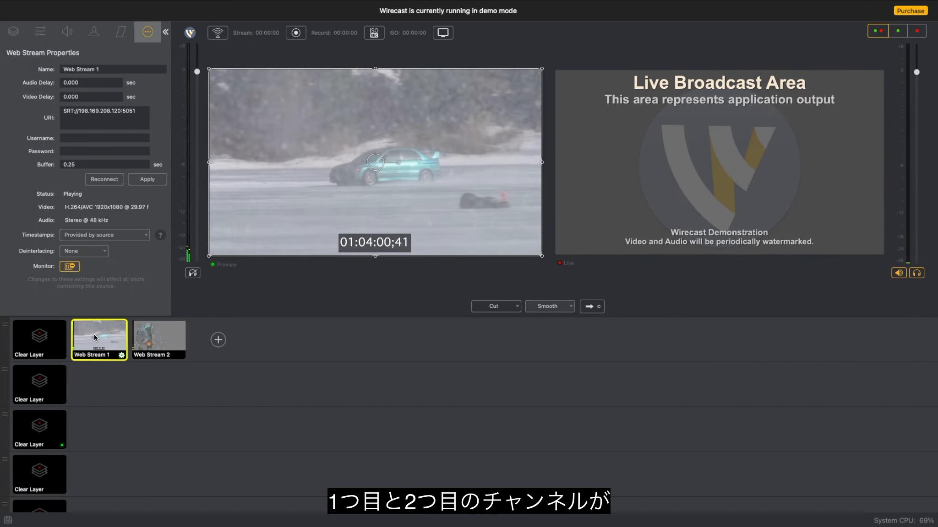
left_click(153, 338)
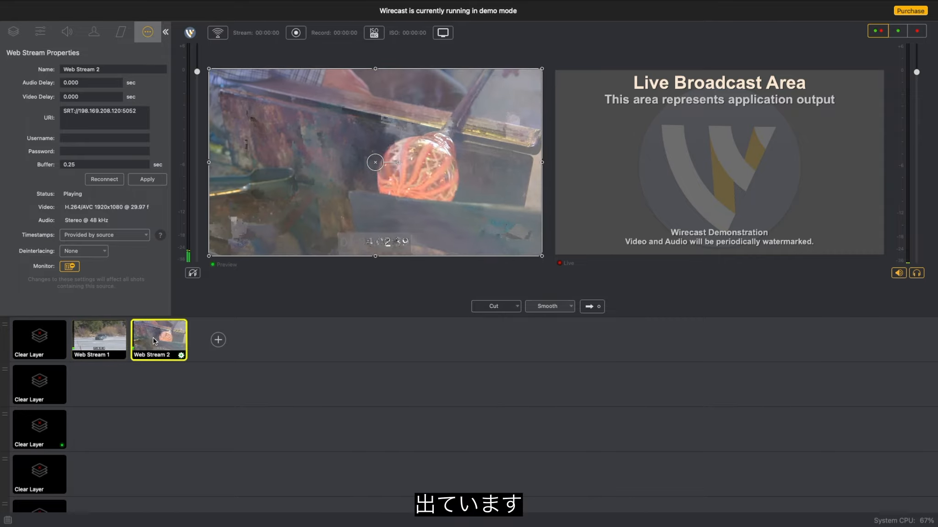
left_click(96, 338)
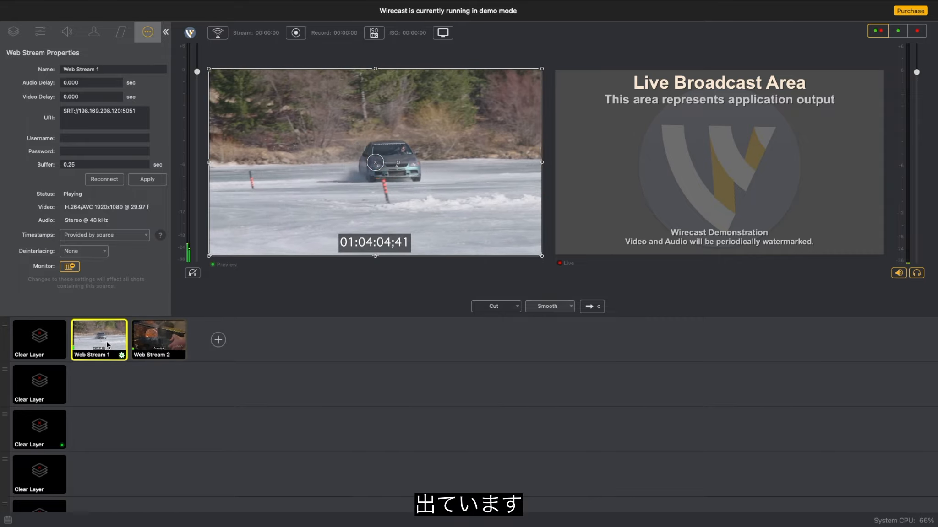
left_click(152, 341)
left_click(96, 339)
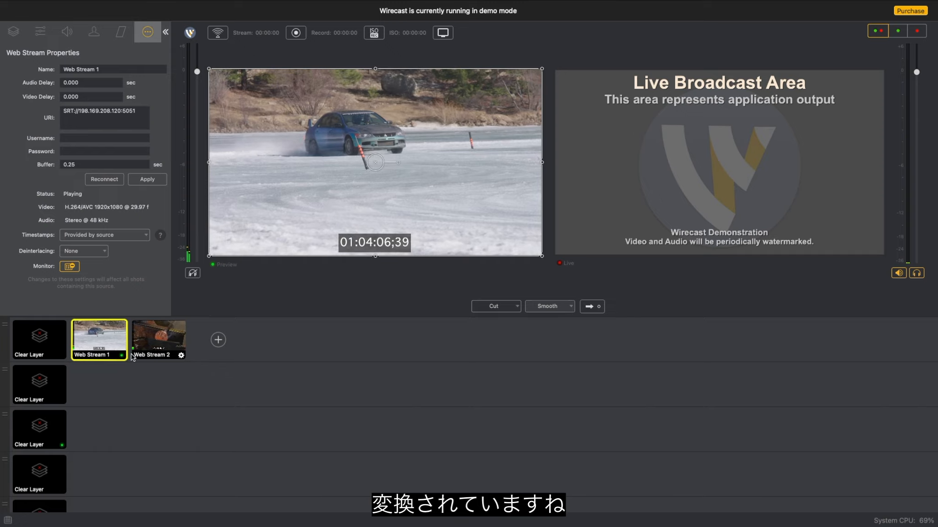
left_click(152, 341)
left_click(113, 345)
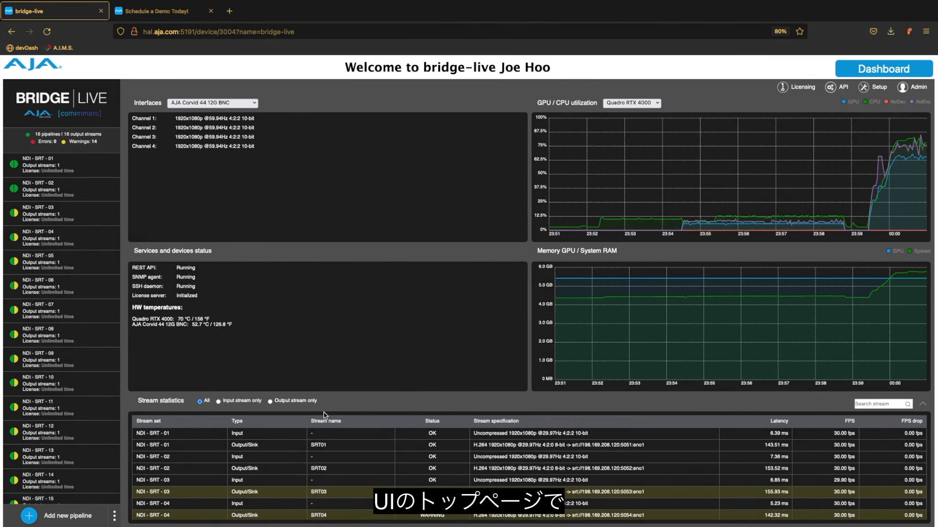
scroll(326, 414, "down", 1)
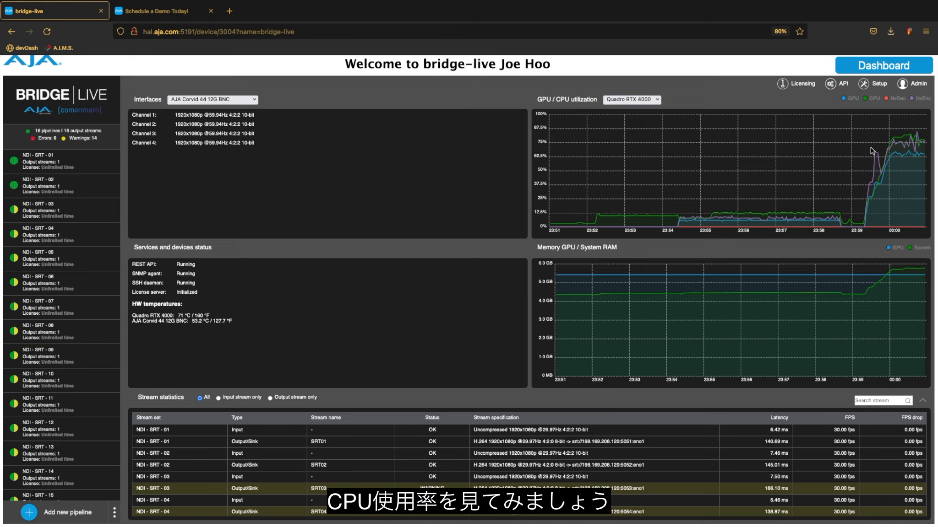
scroll(868, 149, "up", 5)
scroll(868, 152, "down", 5)
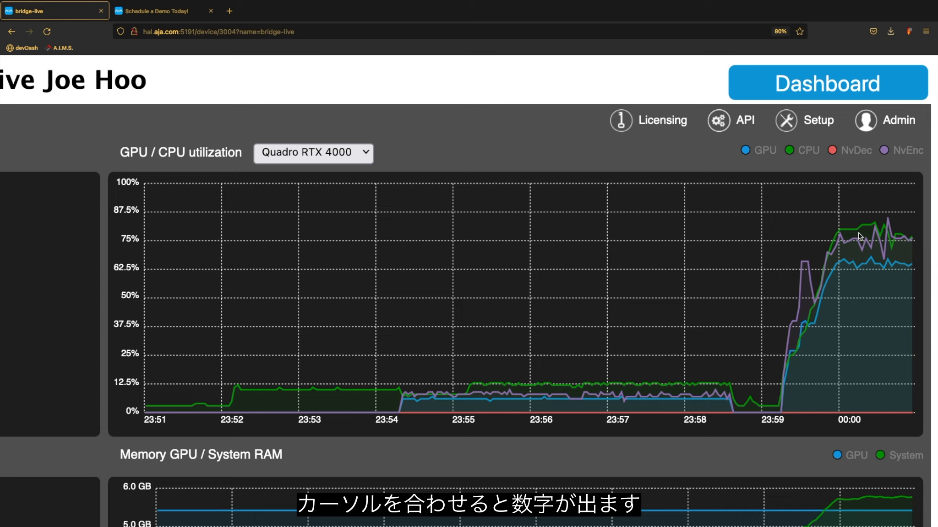
mouse_move(860, 231)
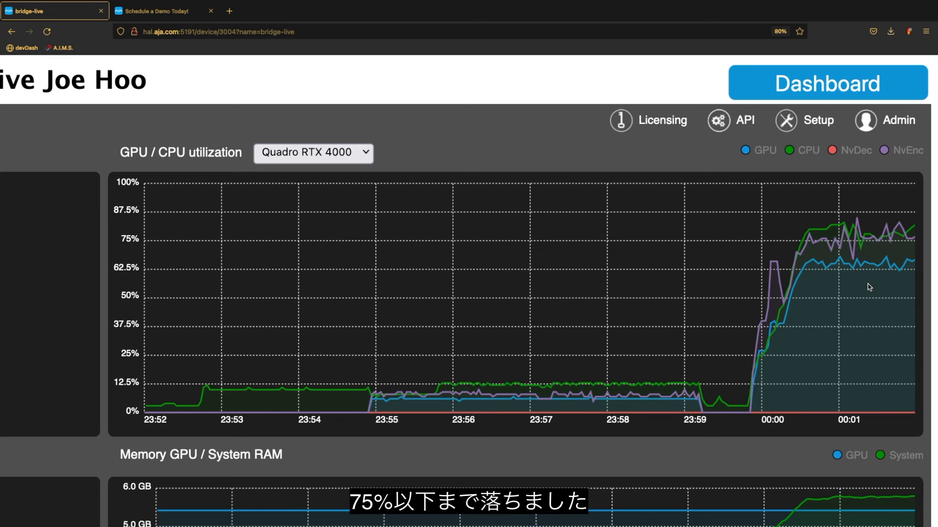
scroll(868, 284, "down", 3)
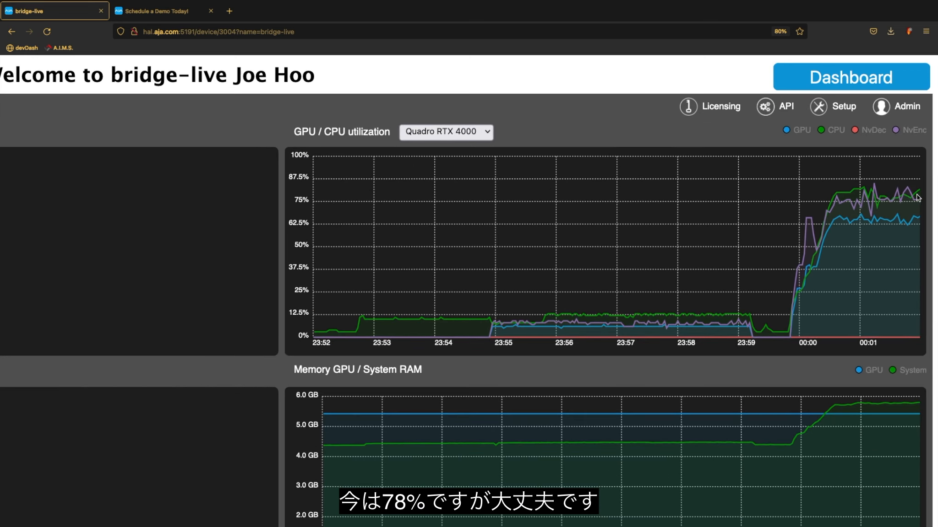
scroll(899, 212, "right", 1)
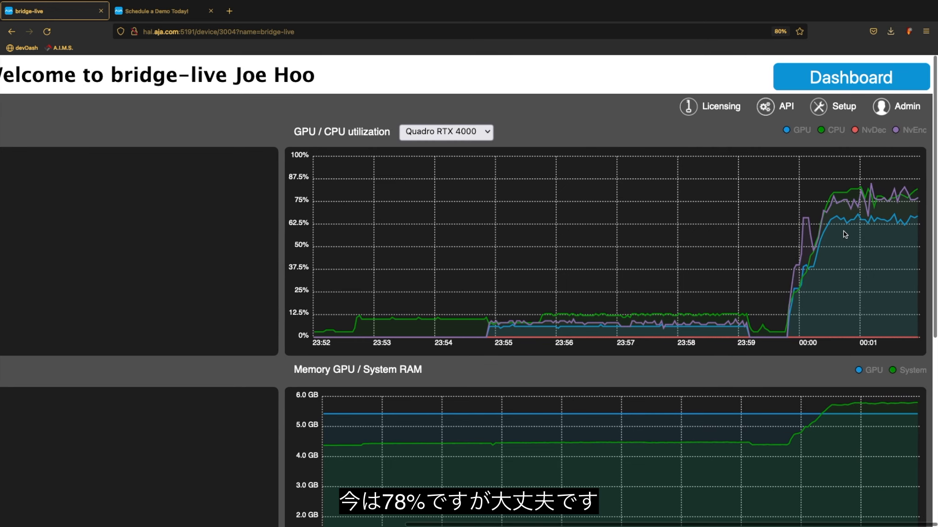
scroll(899, 211, "down", 5)
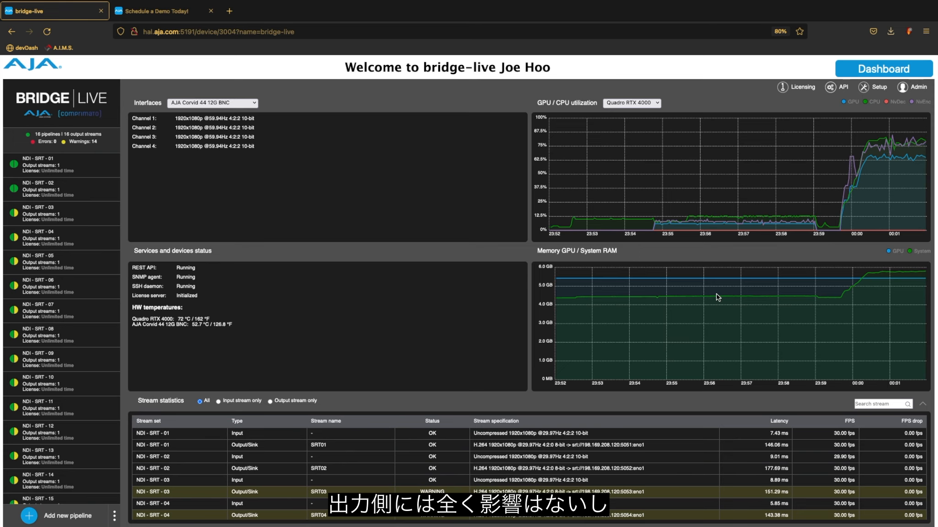
- Look through the pipeline list, then switch to the 'Schedule a Demo Today!' browser tab
scroll(532, 382, "down", 1)
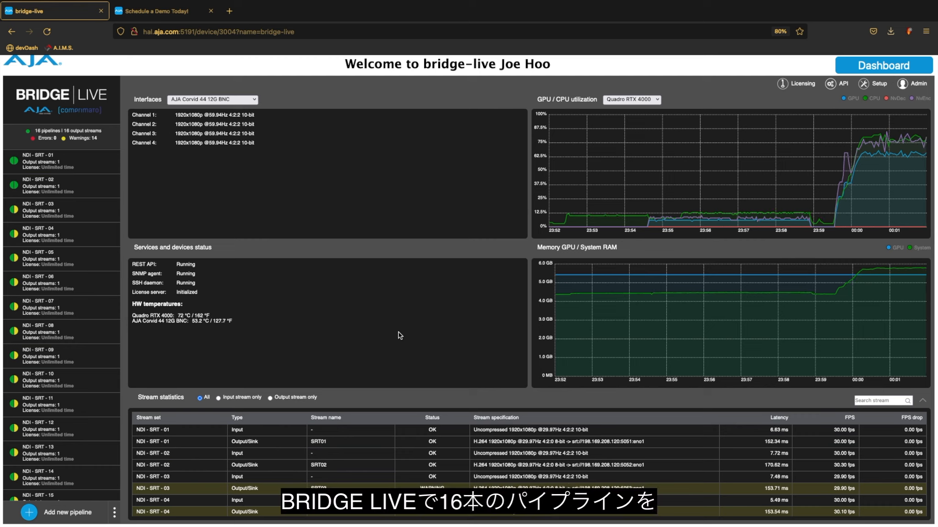
scroll(95, 386, "down", 2)
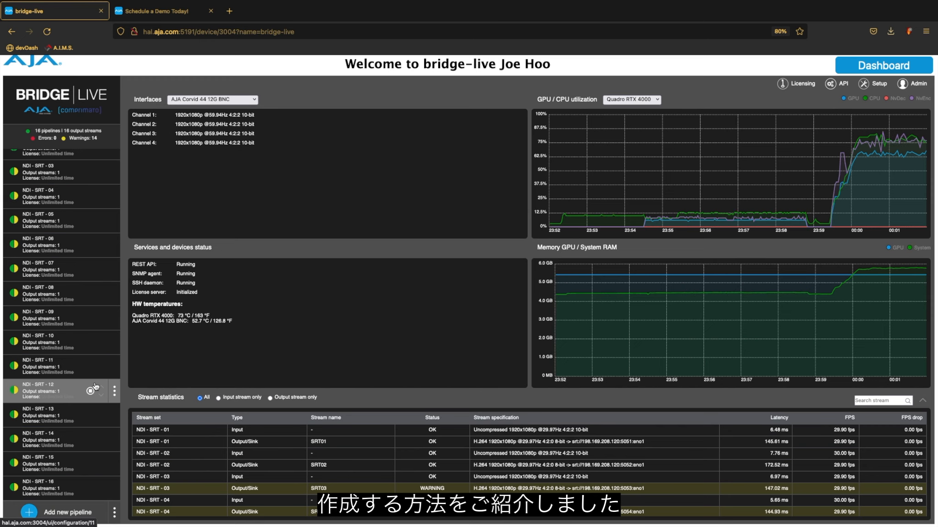
scroll(383, 349, "up", 1)
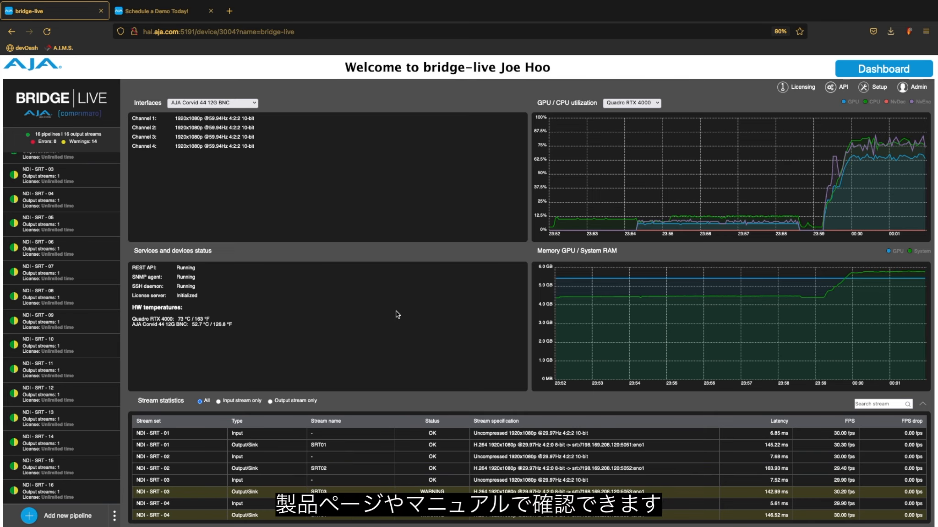
left_click(152, 12)
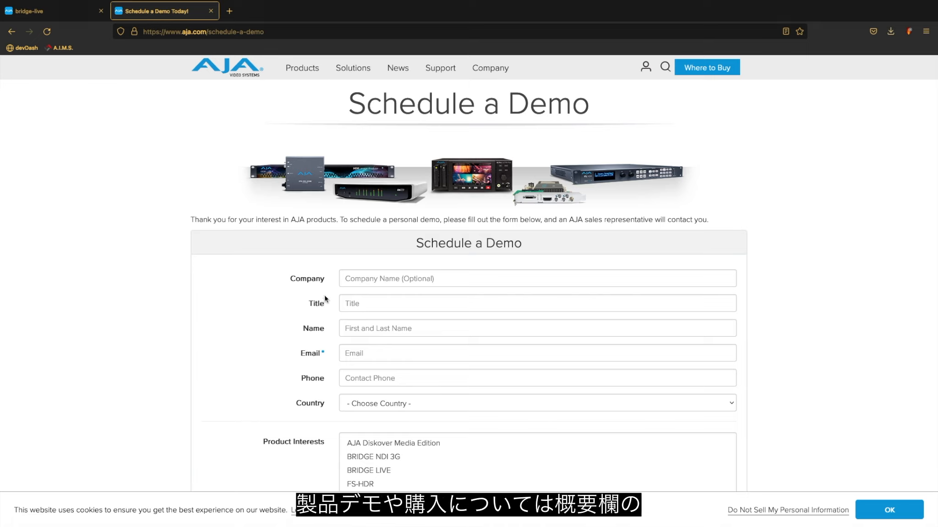
scroll(330, 306, "down", 3)
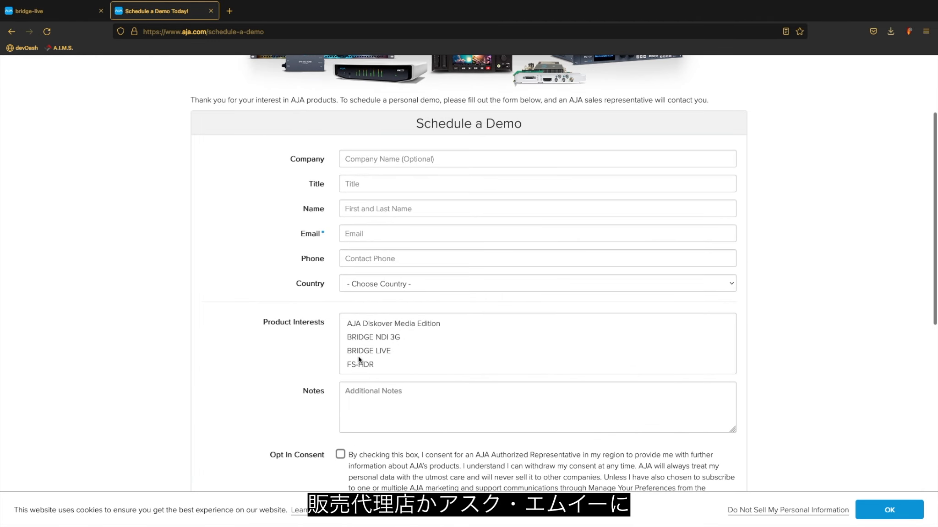
scroll(350, 416, "down", 1)
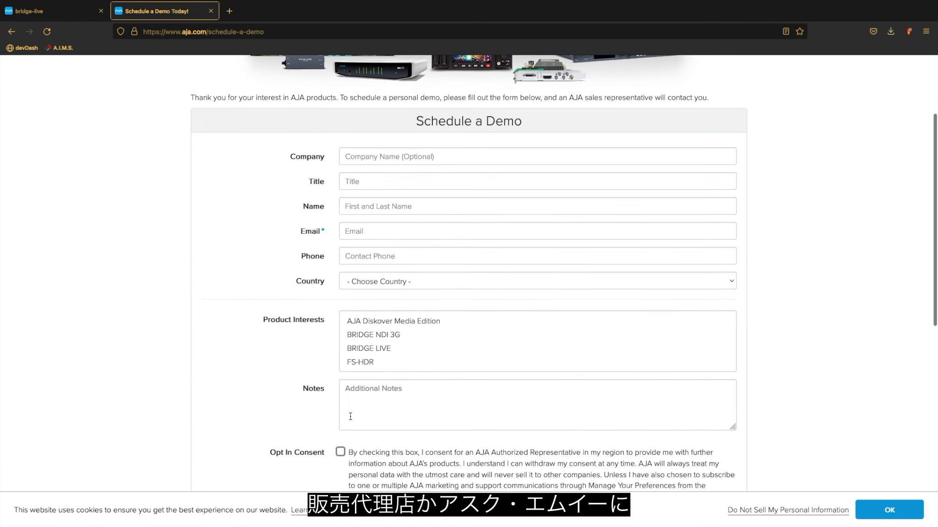